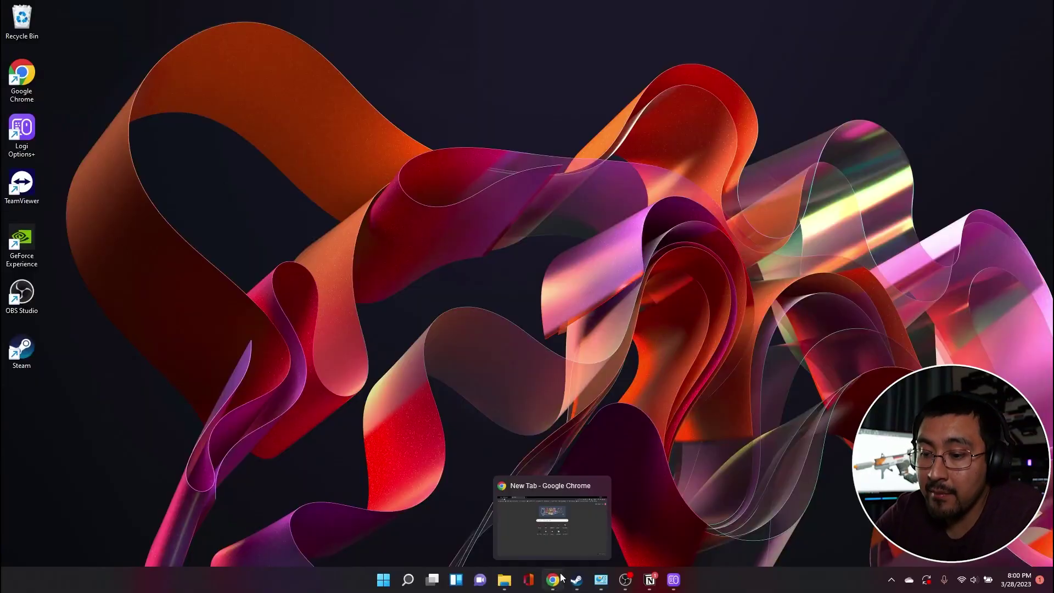
Search the web for 'solidworks maker' and open the 3DEXPERIENCE SOLIDWORKS for Makers result
{"action": "left_click", "coordinate": [554, 579]}
{"action": "left_click", "coordinate": [180, 28]}
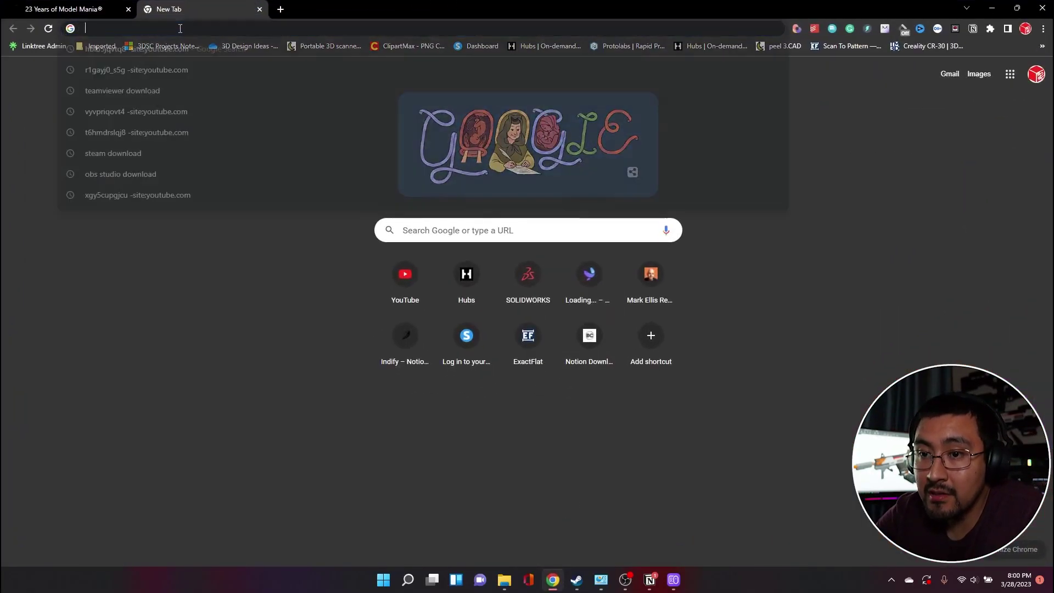
{"action": "type", "text": "solidworks maker download"}
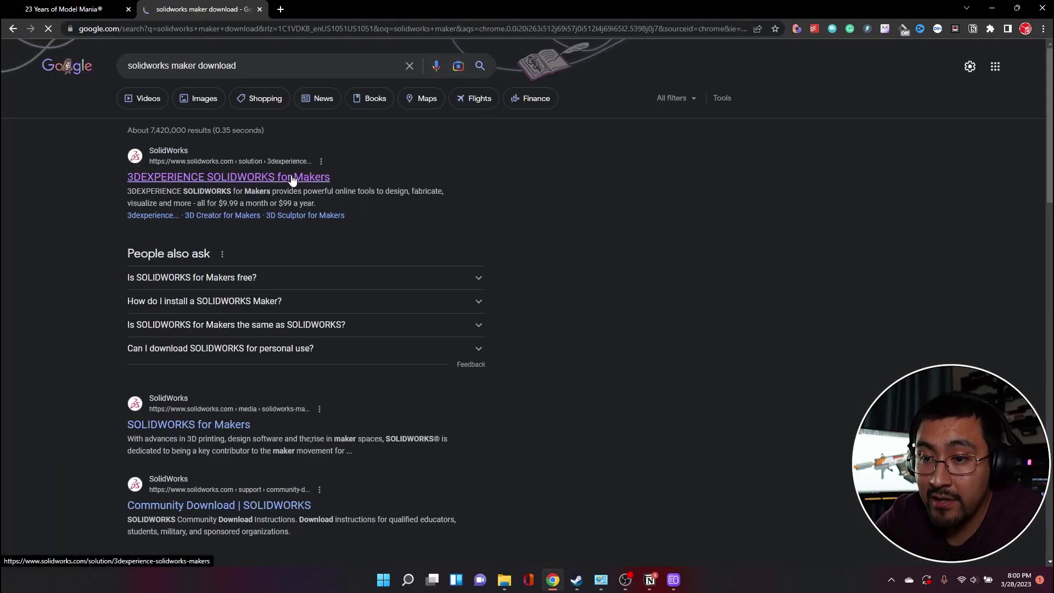
{"action": "left_click", "coordinate": [306, 177]}
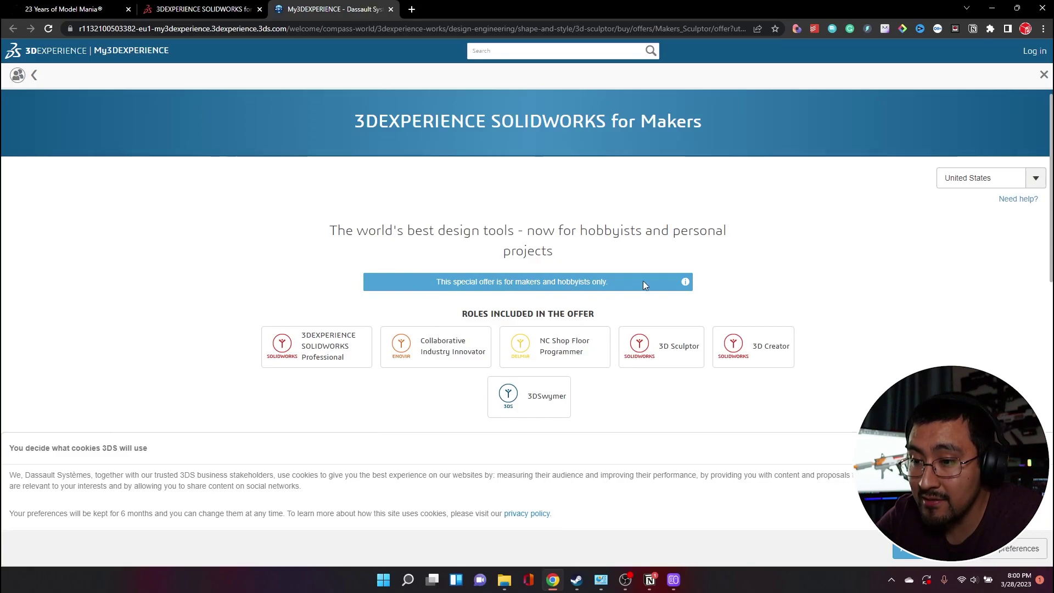
Dismiss the cookie notice, add the $9.99 monthly Makers subscription to the cart, and proceed to payment
{"action": "scroll", "coordinate": [553, 288], "scroll_direction": "down", "scroll_amount": 3}
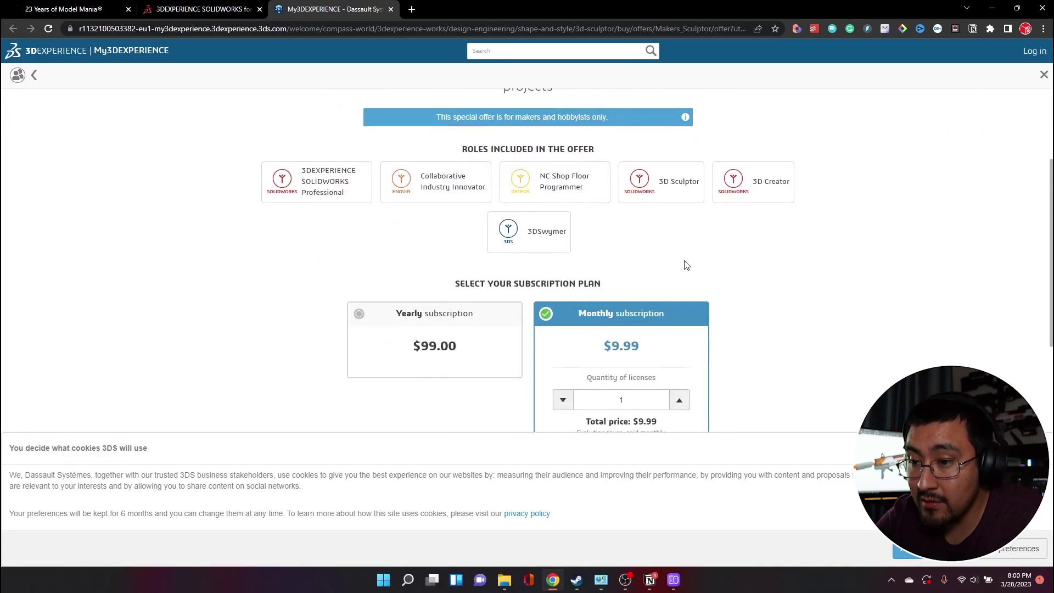
{"action": "scroll", "coordinate": [695, 266], "scroll_direction": "up", "scroll_amount": 2}
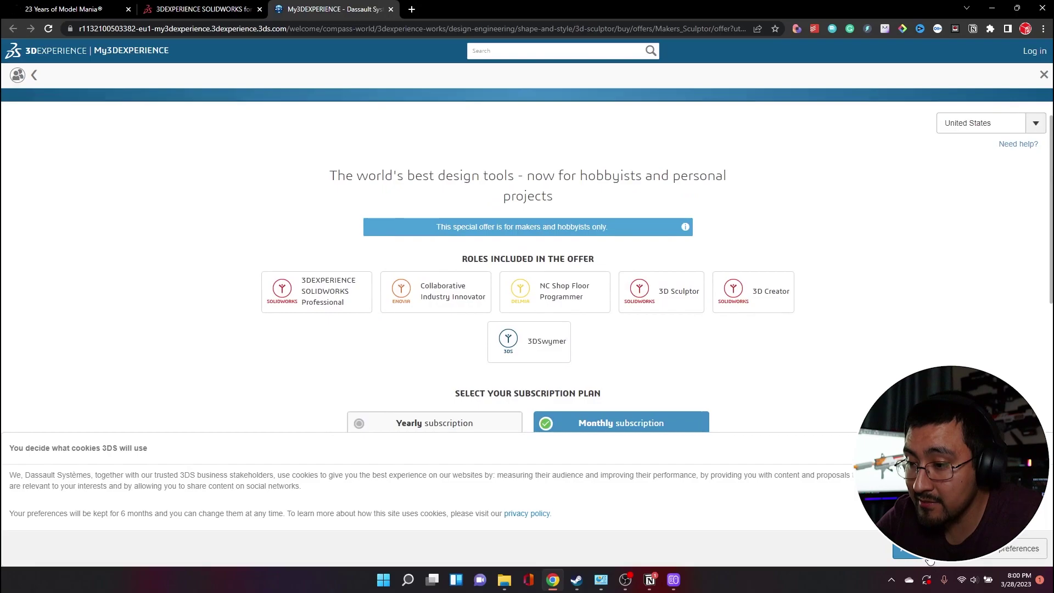
{"action": "left_click", "coordinate": [900, 548]}
{"action": "scroll", "coordinate": [659, 334], "scroll_direction": "down", "scroll_amount": 2}
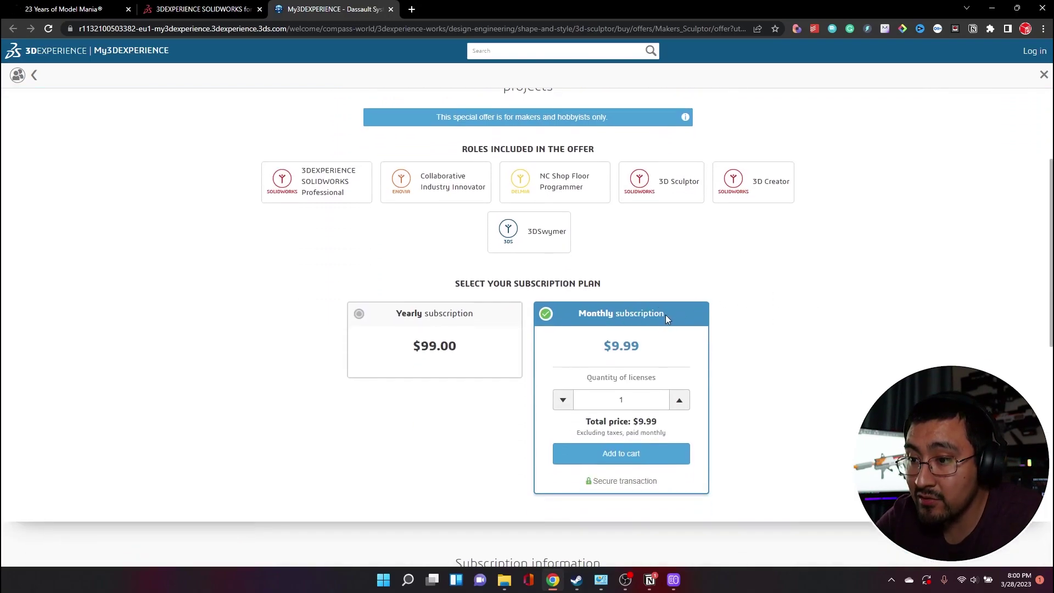
{"action": "left_click", "coordinate": [628, 459]}
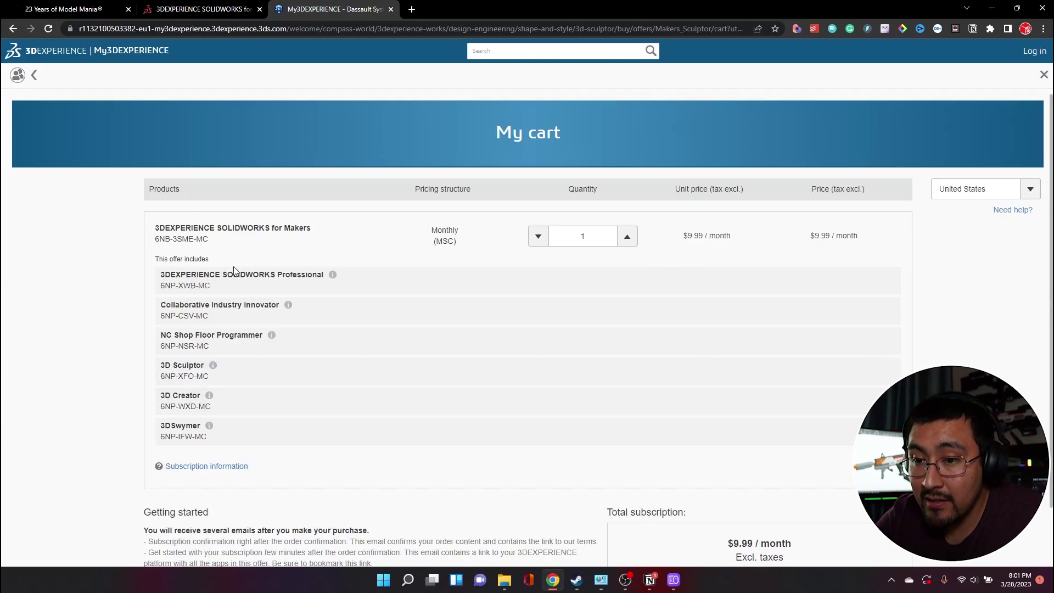
{"action": "scroll", "coordinate": [219, 337], "scroll_direction": "down", "scroll_amount": 1}
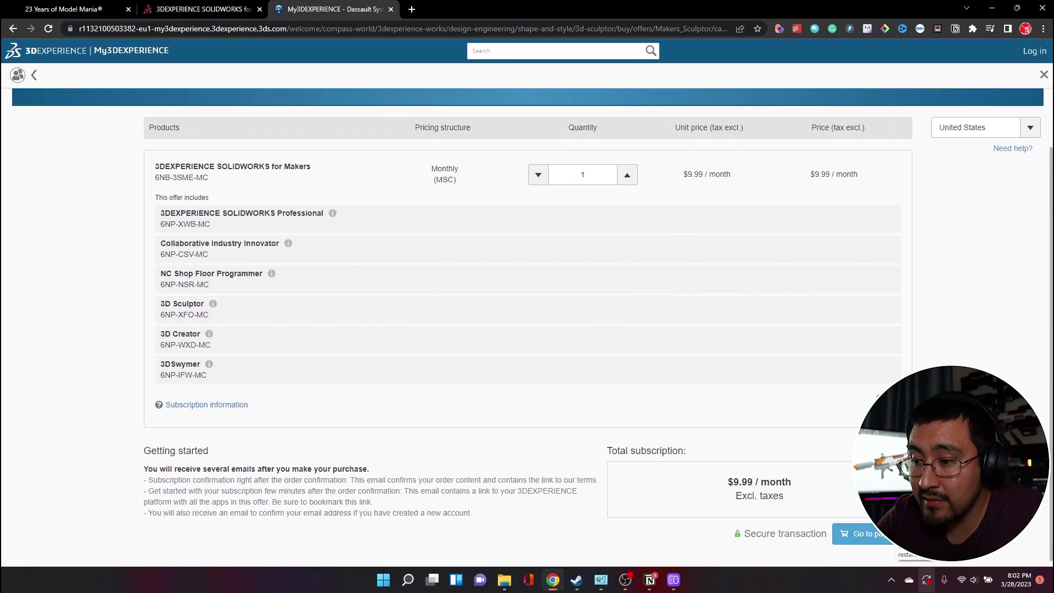
{"action": "left_click", "coordinate": [874, 541]}
Log in with the saved 3DEXPERIENCE credentials to continue the Makers checkout
{"action": "left_click", "coordinate": [649, 241]}
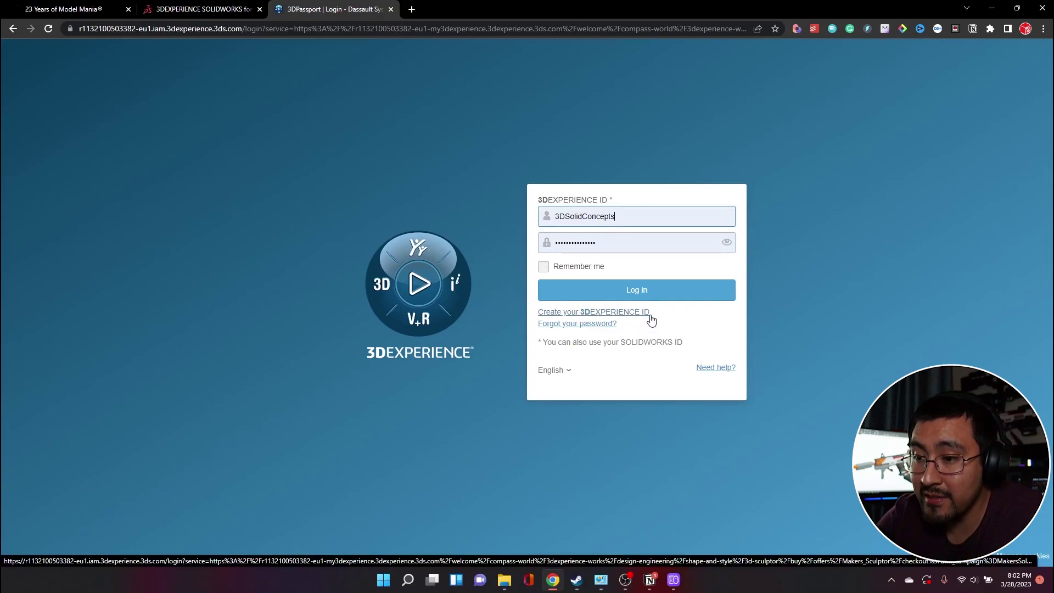
{"action": "left_click", "coordinate": [597, 287]}
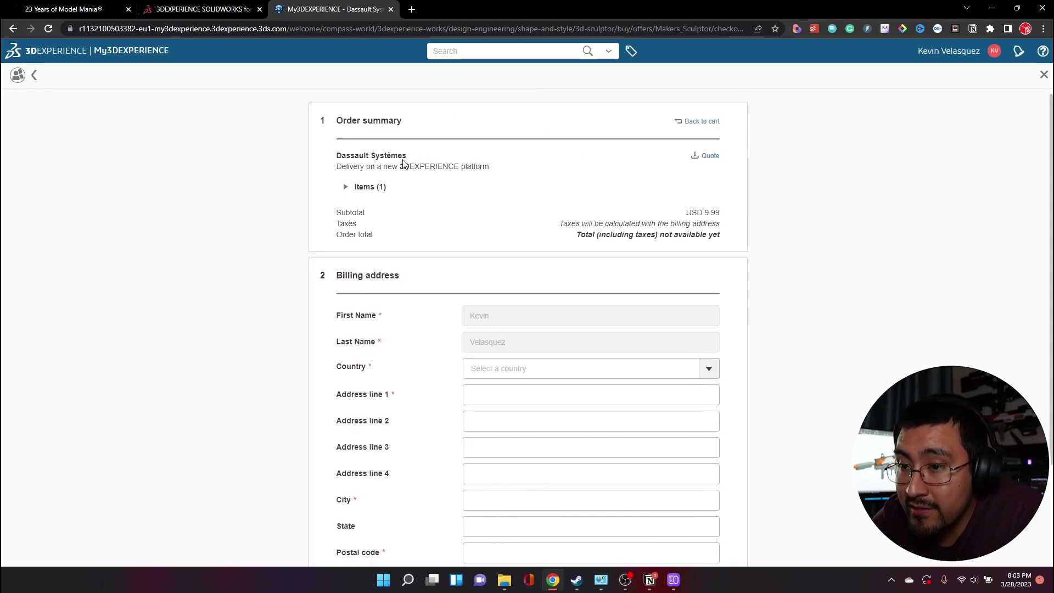
{"action": "scroll", "coordinate": [669, 174], "scroll_direction": "down", "scroll_amount": 2}
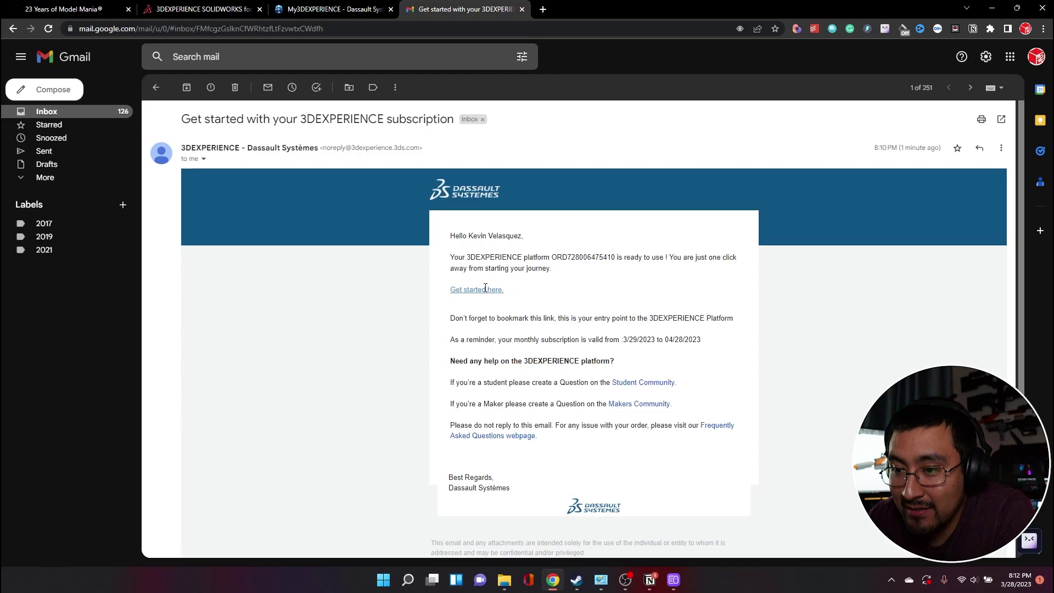
Try the email's 'Get started here.' link repeatedly, then switch to the MAKERS | Support page
{"action": "left_click_drag", "start_coordinate": [485, 288], "coordinate": [511, 290]}
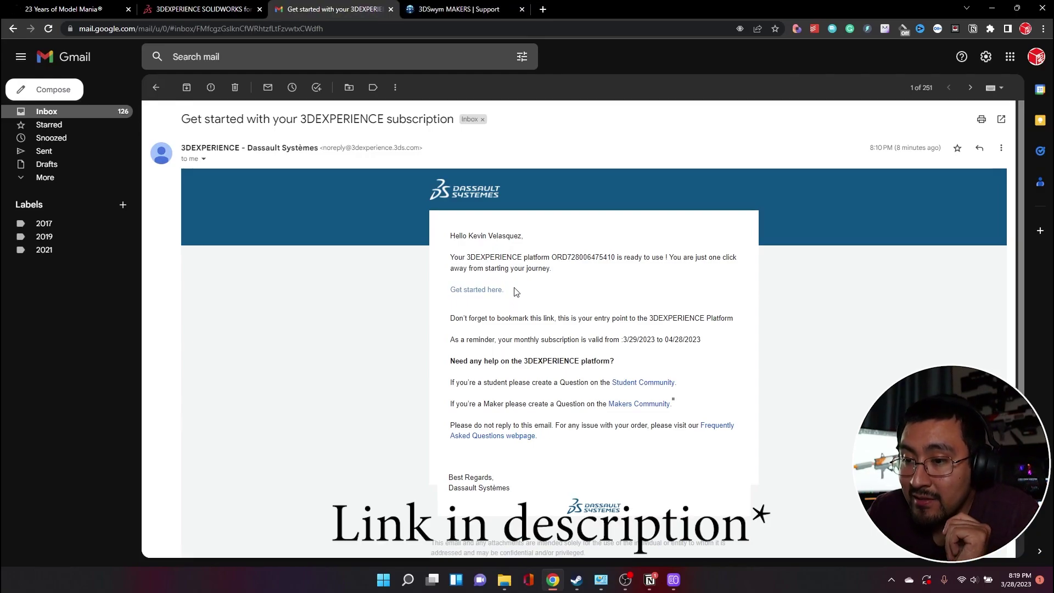
{"action": "triple_click", "coordinate": [505, 291]}
{"action": "left_click", "coordinate": [522, 287]}
{"action": "triple_click", "coordinate": [527, 289]}
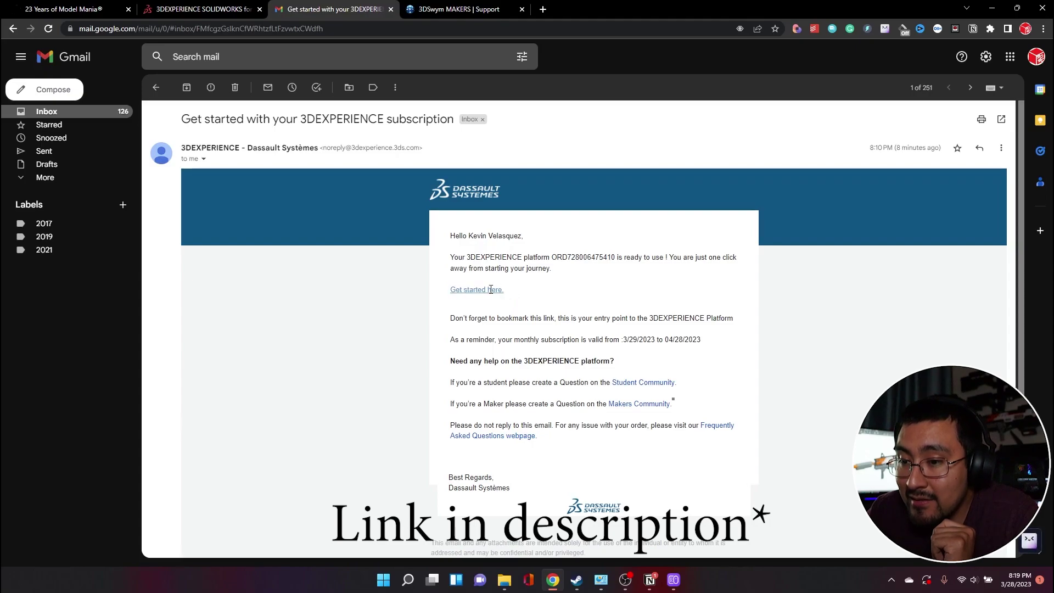
{"action": "left_click", "coordinate": [528, 295]}
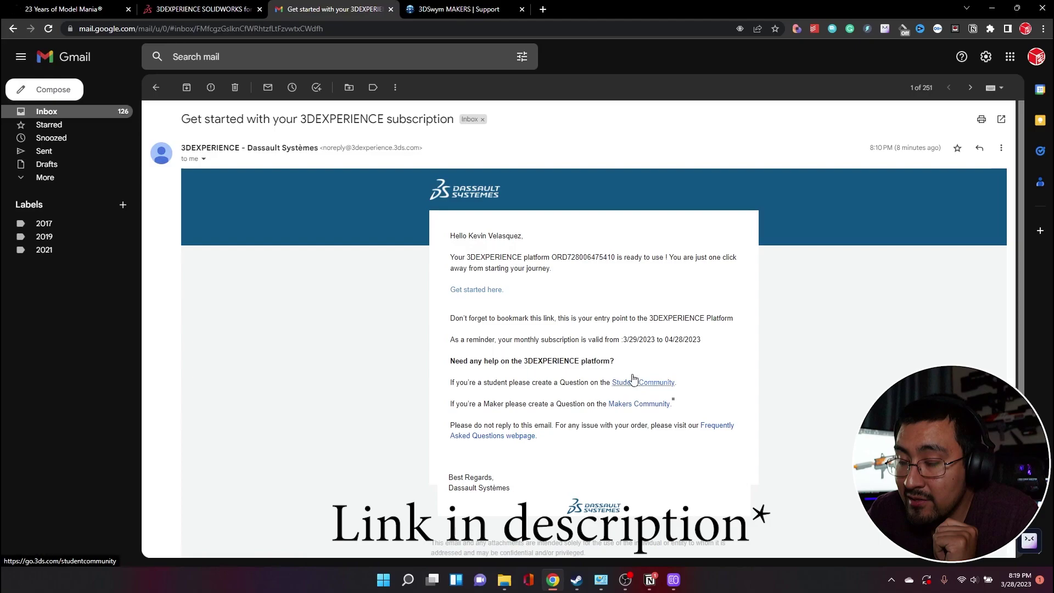
{"action": "left_click", "coordinate": [437, 9]}
Open the 'Can't access installation link' post and follow its solidworks.com/makers-cloud link
{"action": "scroll", "coordinate": [494, 278], "scroll_direction": "down", "scroll_amount": 2}
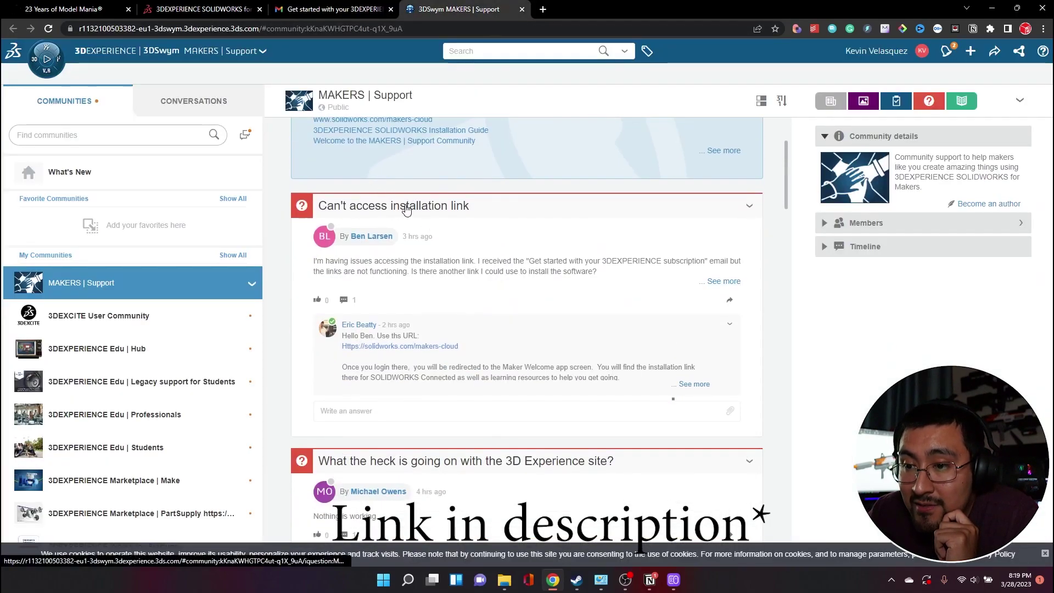
{"action": "left_click", "coordinate": [427, 206]}
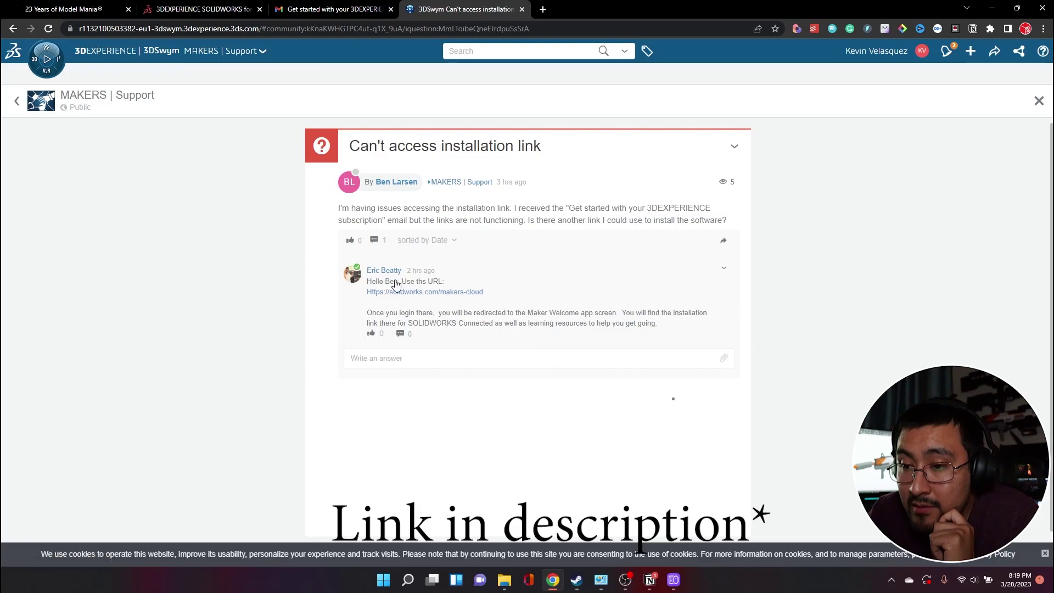
{"action": "left_click", "coordinate": [423, 298]}
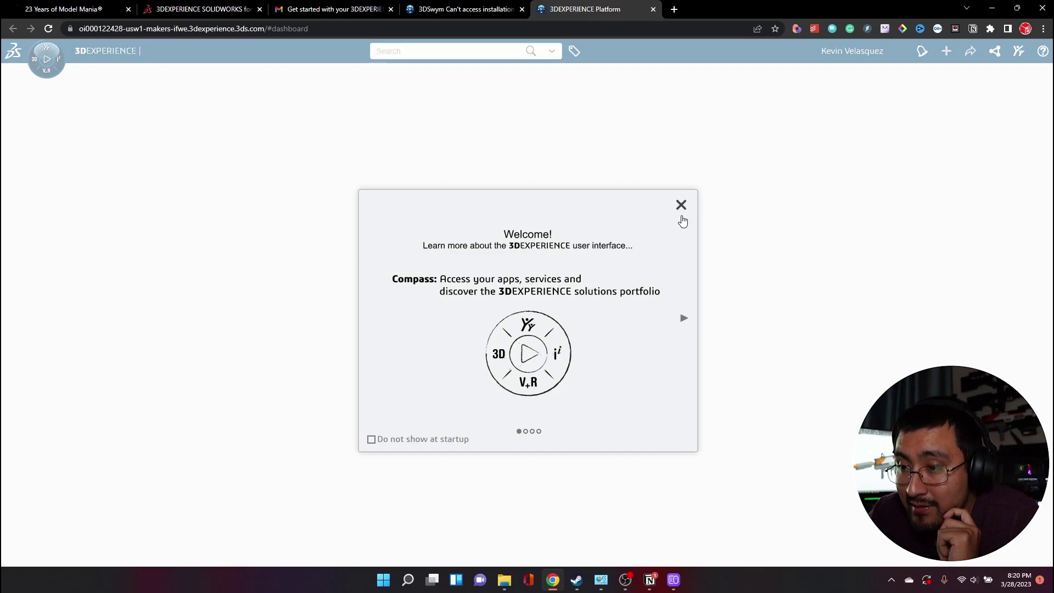
Close the welcome tour and video tip, then bookmark the dashboard as '3D Creator - xDesign'
{"action": "left_click", "coordinate": [684, 319]}
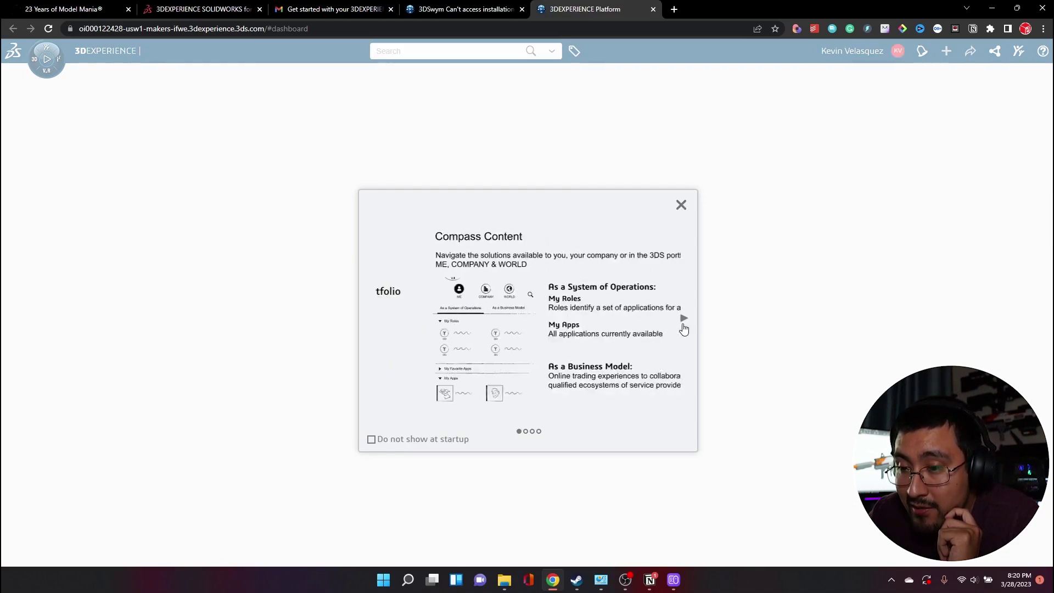
{"action": "left_click", "coordinate": [683, 318]}
{"action": "left_click", "coordinate": [684, 318]}
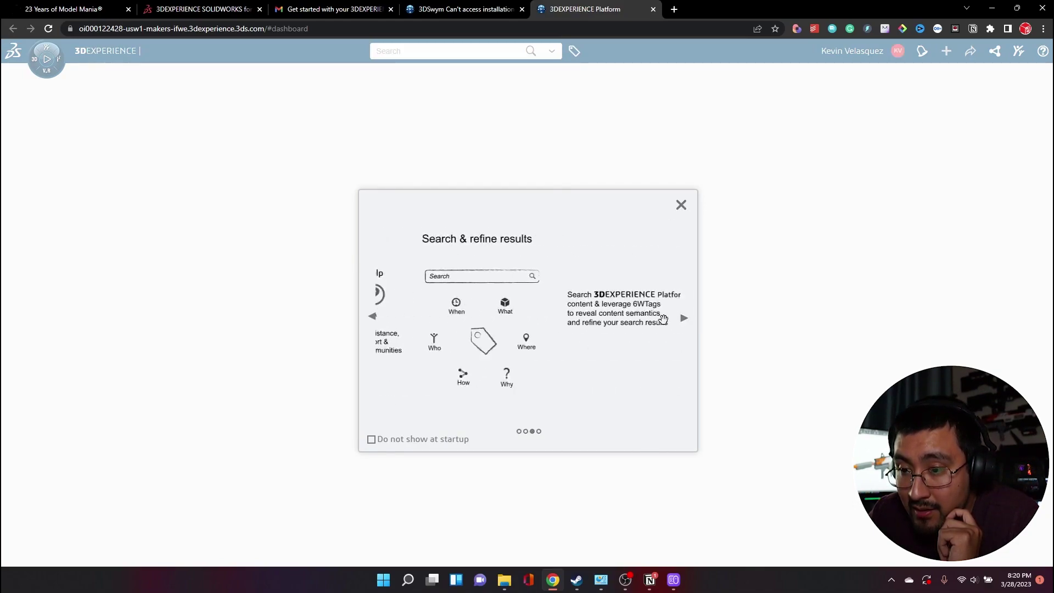
{"action": "left_click", "coordinate": [680, 206]}
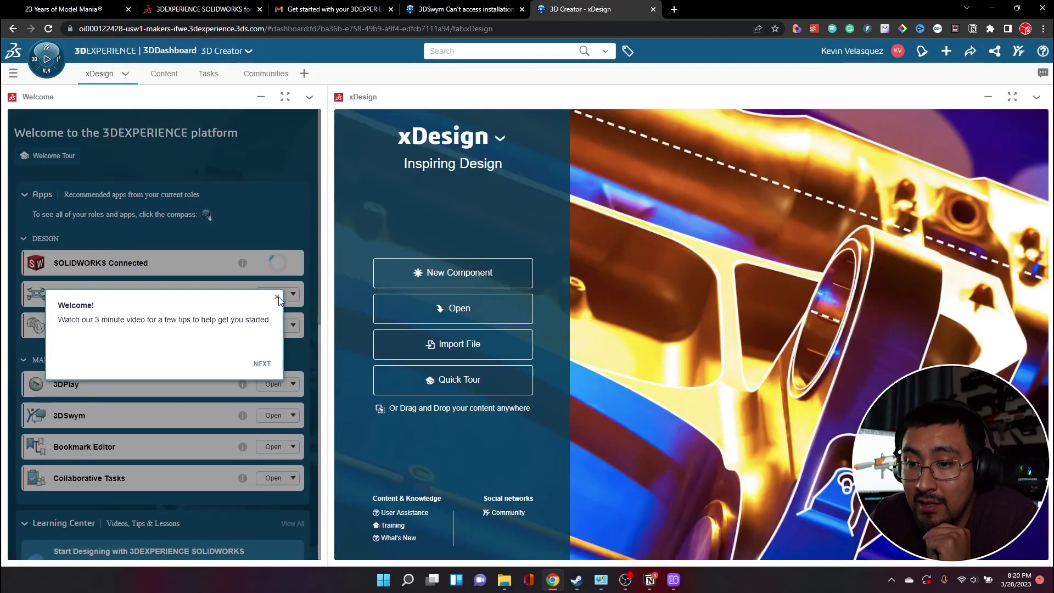
{"action": "left_click", "coordinate": [263, 364]}
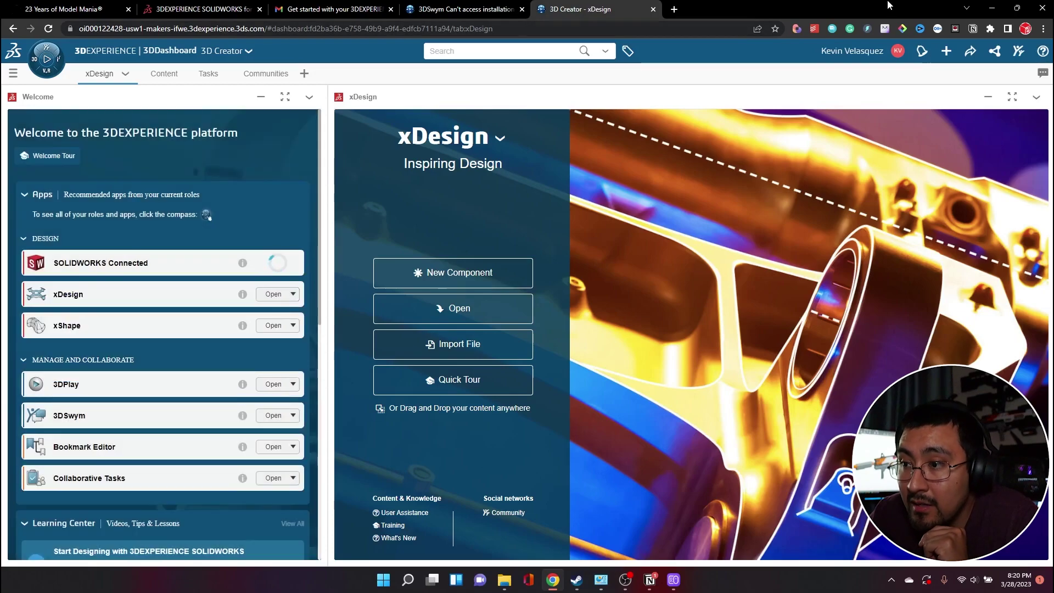
{"action": "left_click", "coordinate": [775, 29]}
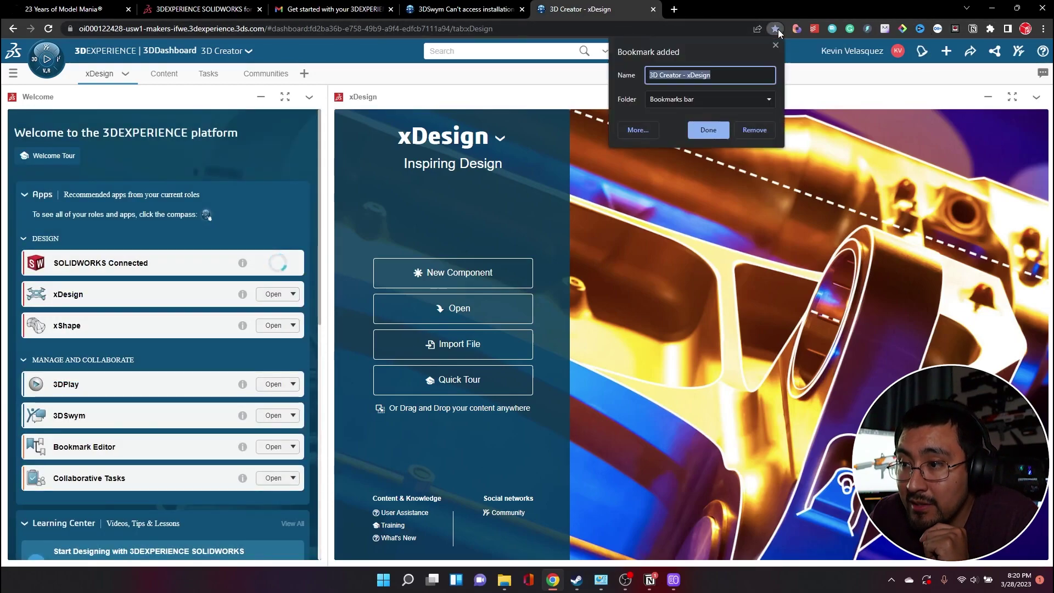
{"action": "left_click", "coordinate": [713, 133]}
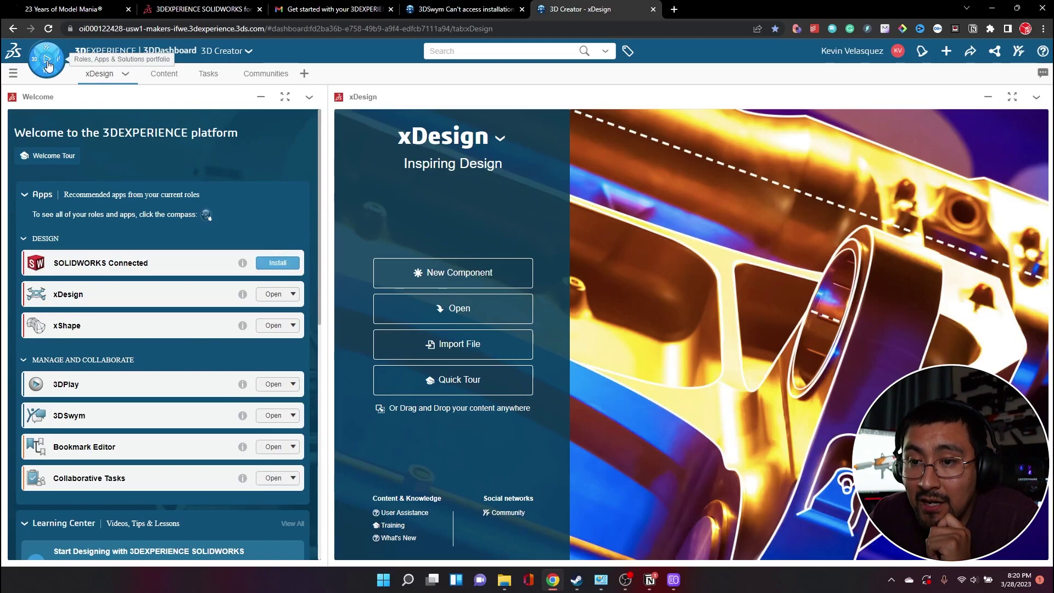
Browse the 3D Sculptor role's apps and launch xShape, then return to the roles list
{"action": "left_click", "coordinate": [48, 64]}
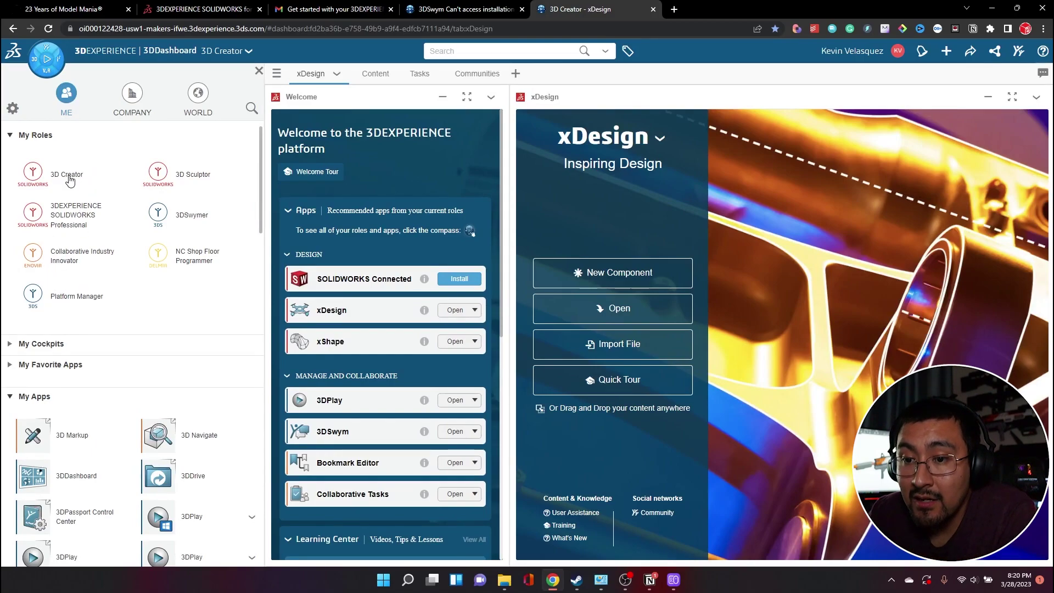
{"action": "left_click", "coordinate": [198, 182]}
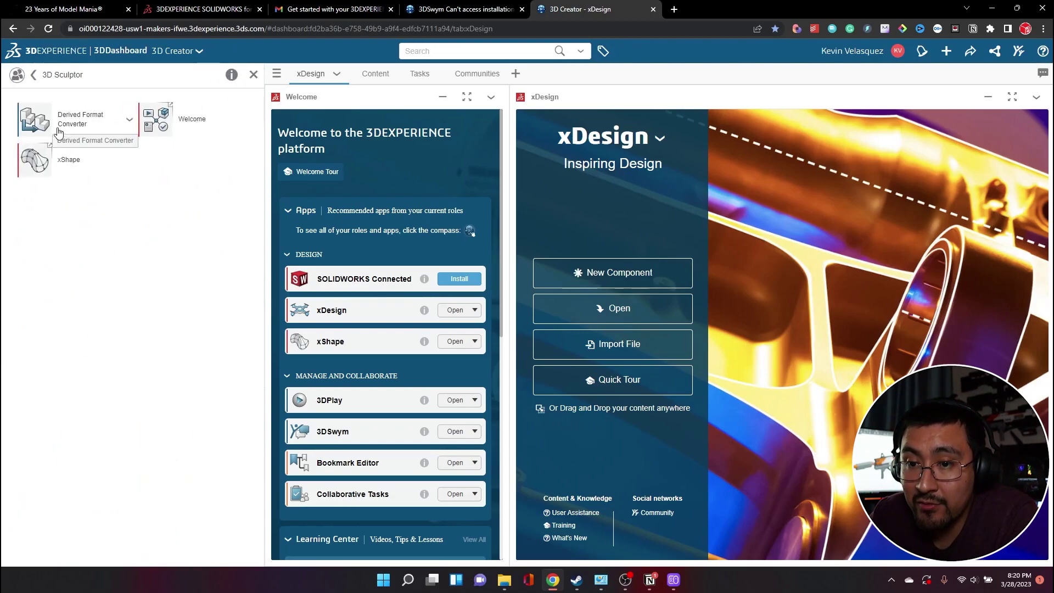
{"action": "left_click", "coordinate": [48, 166]}
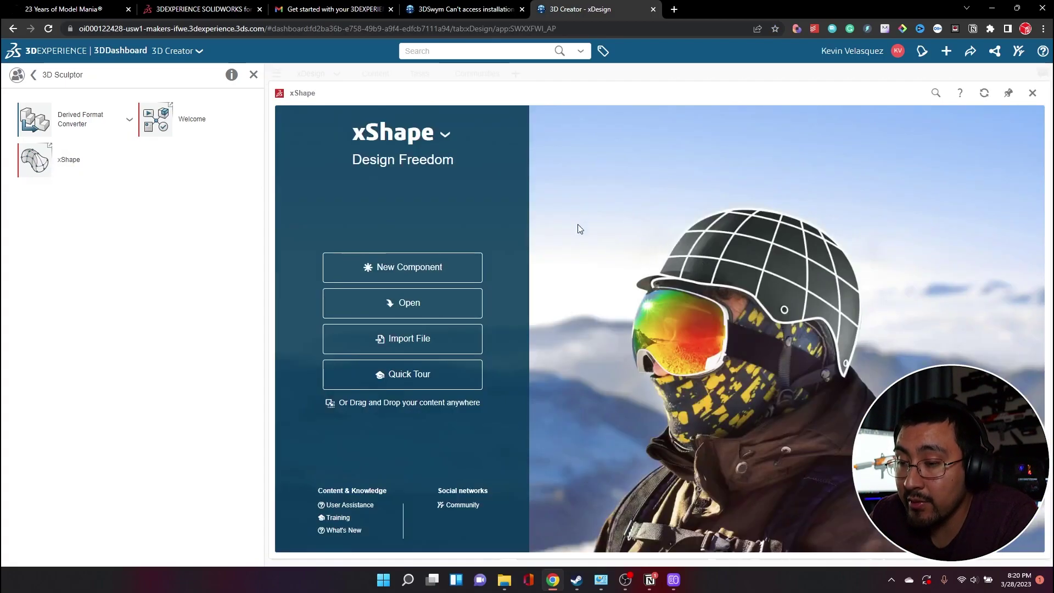
{"action": "left_click", "coordinate": [35, 76]}
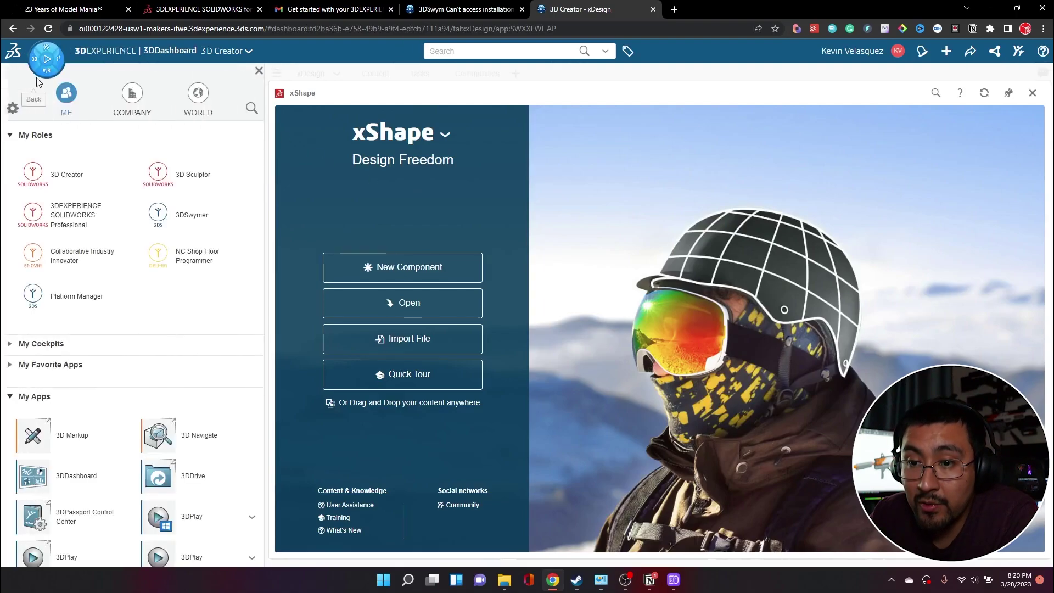
Open the 3DEXPERIENCE SOLIDWORKS Professional role's apps to start SOLIDWORKS Connected
{"action": "left_click", "coordinate": [77, 216]}
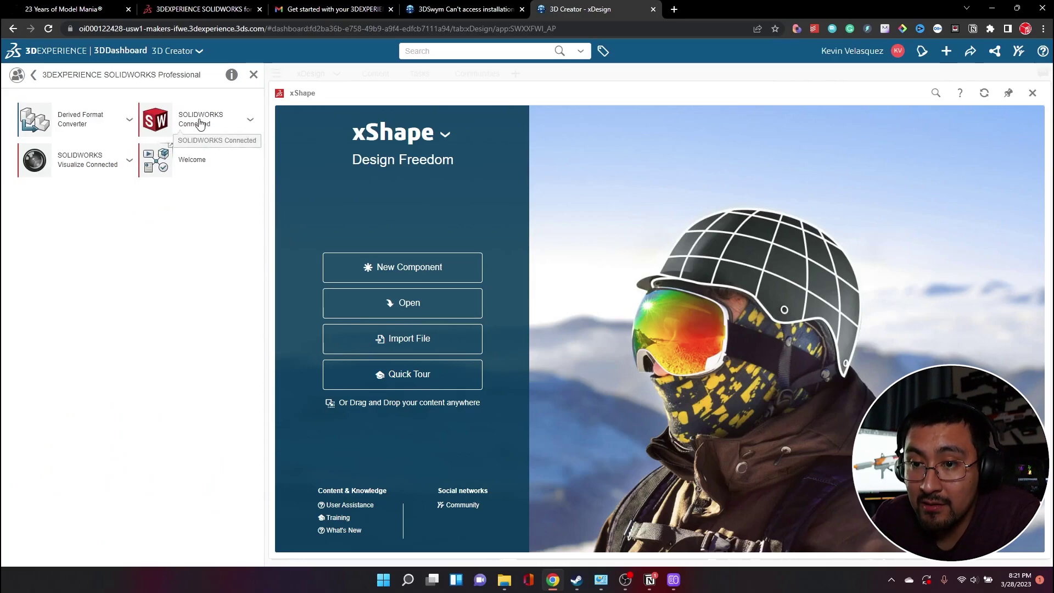
{"action": "left_click", "coordinate": [255, 74]}
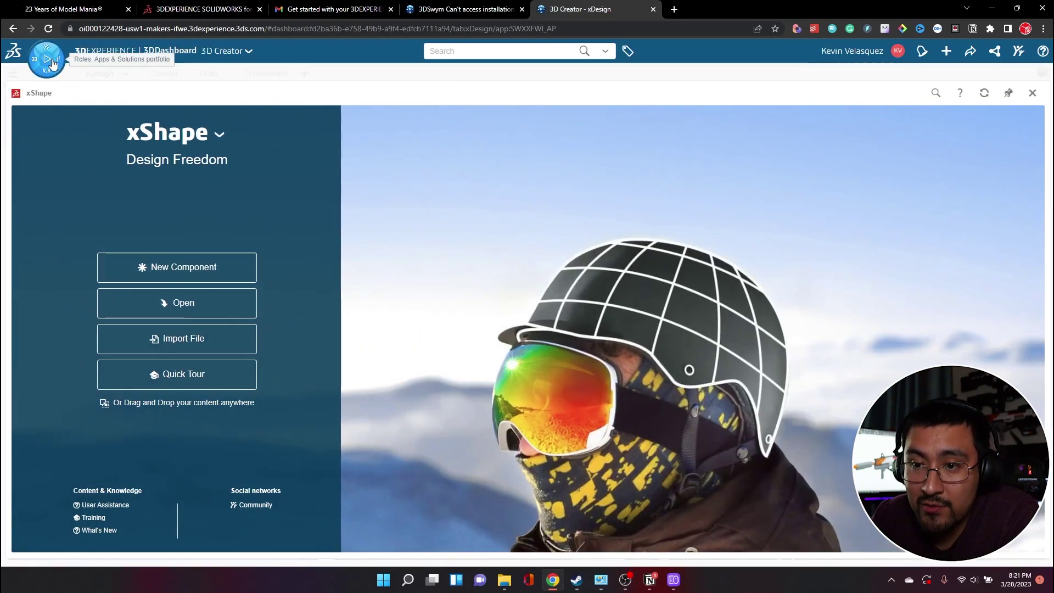
{"action": "left_click", "coordinate": [52, 63]}
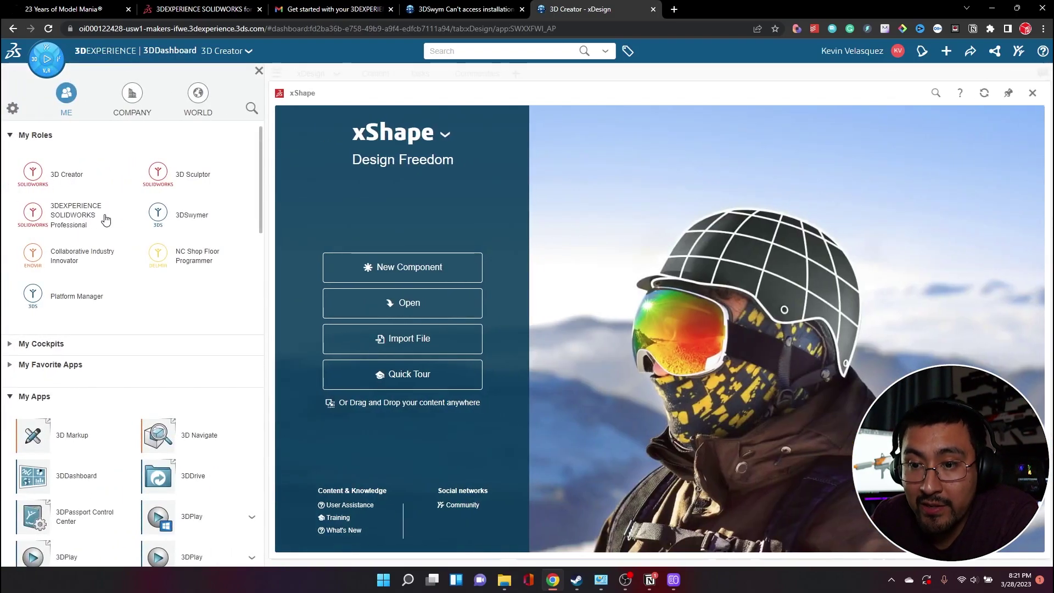
{"action": "left_click", "coordinate": [77, 219]}
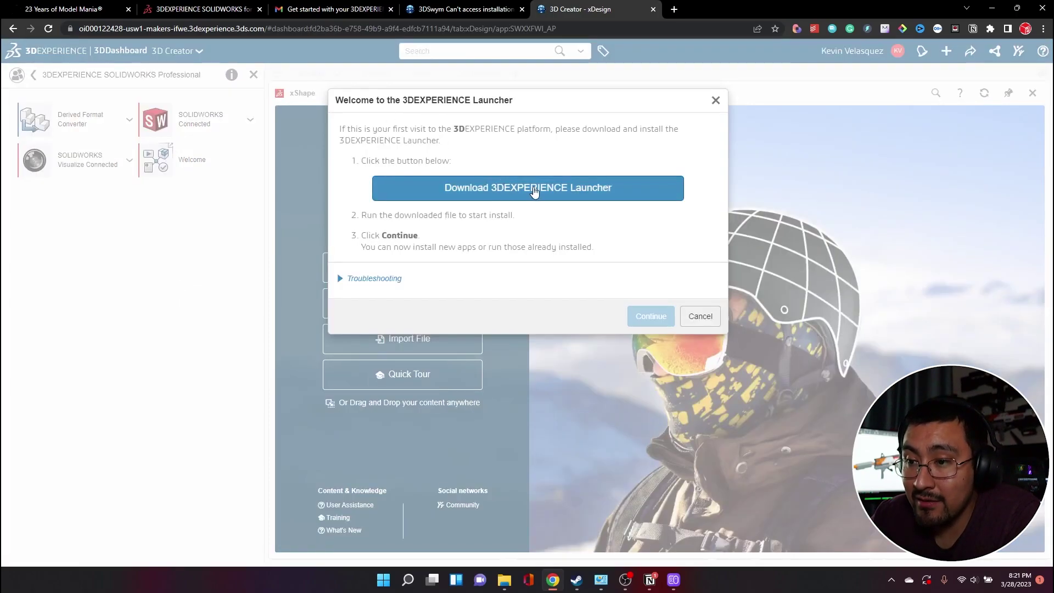
Download and install the 3DEXPERIENCE Launcher .msi into the default folder, then continue
{"action": "left_click", "coordinate": [566, 190]}
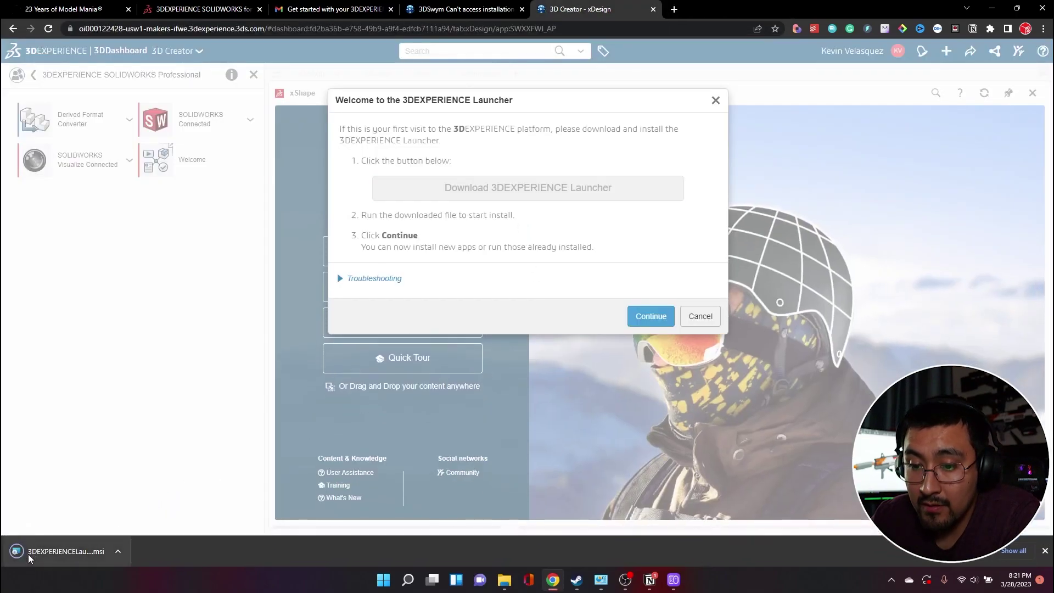
{"action": "left_click", "coordinate": [50, 551]}
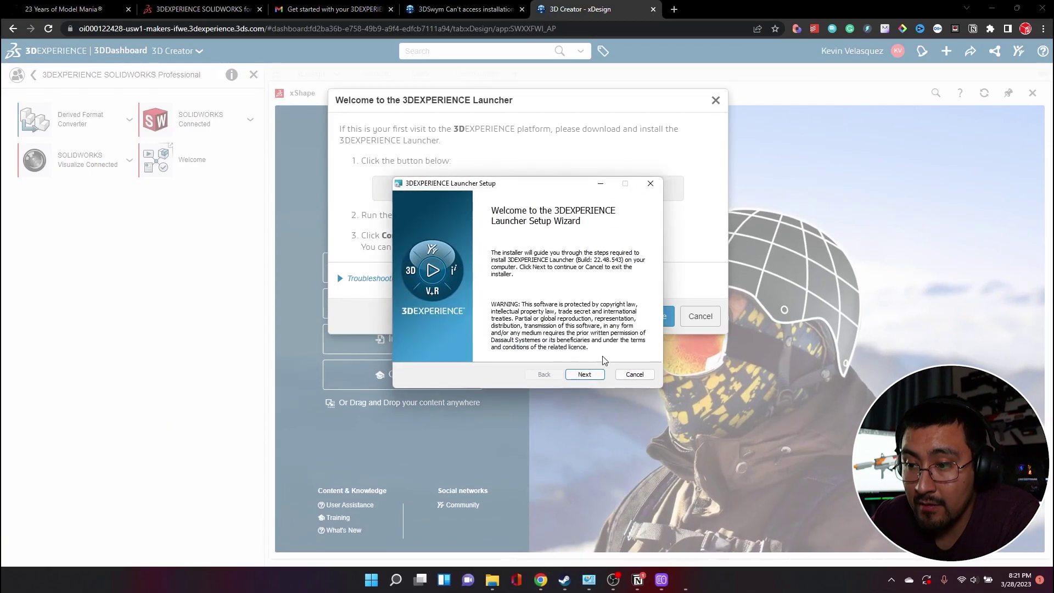
{"action": "left_click", "coordinate": [584, 375]}
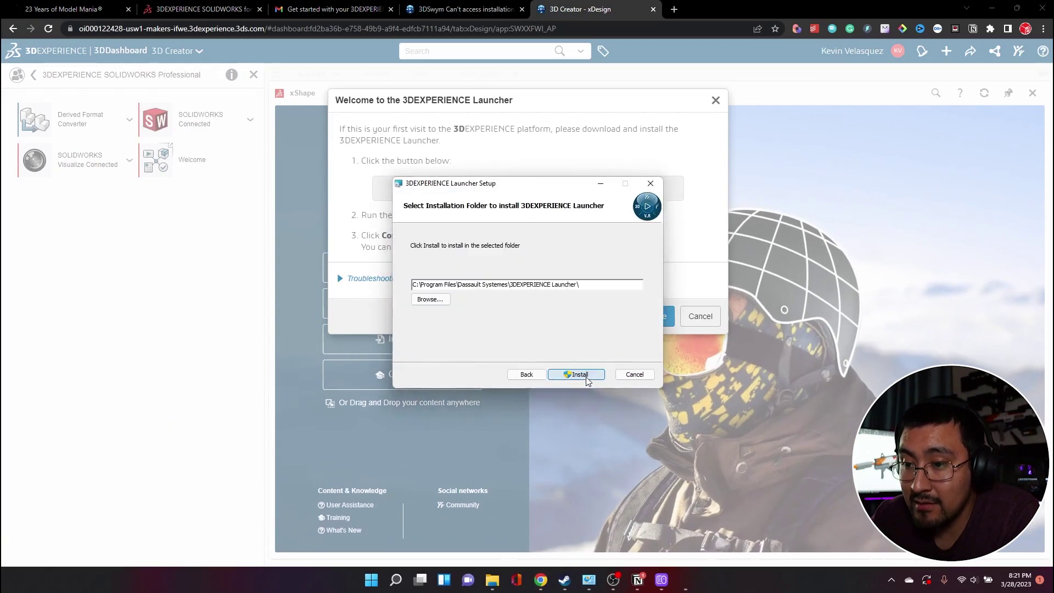
{"action": "left_click", "coordinate": [585, 376]}
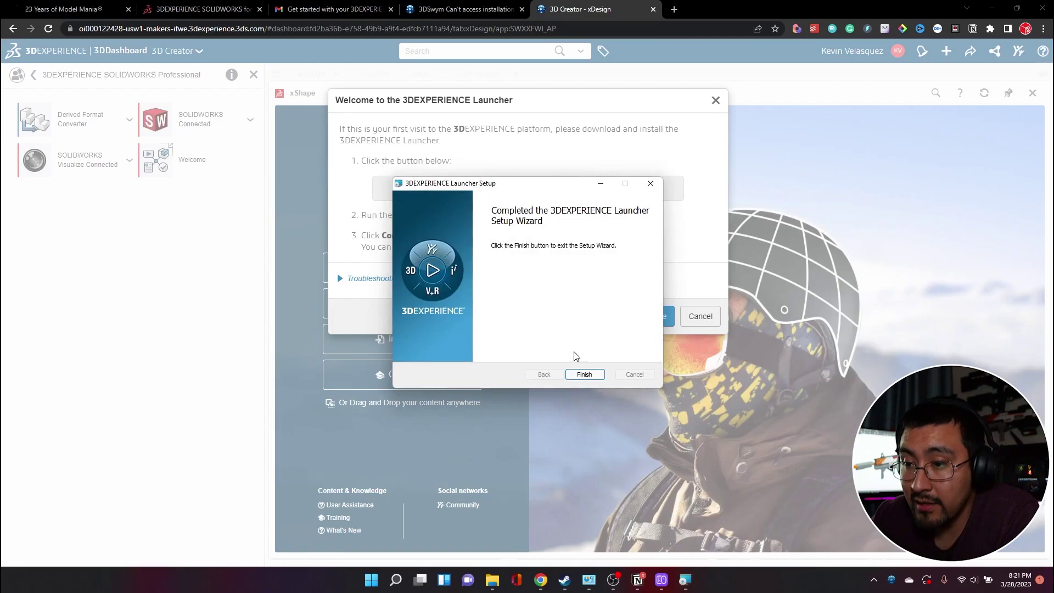
{"action": "left_click", "coordinate": [584, 373]}
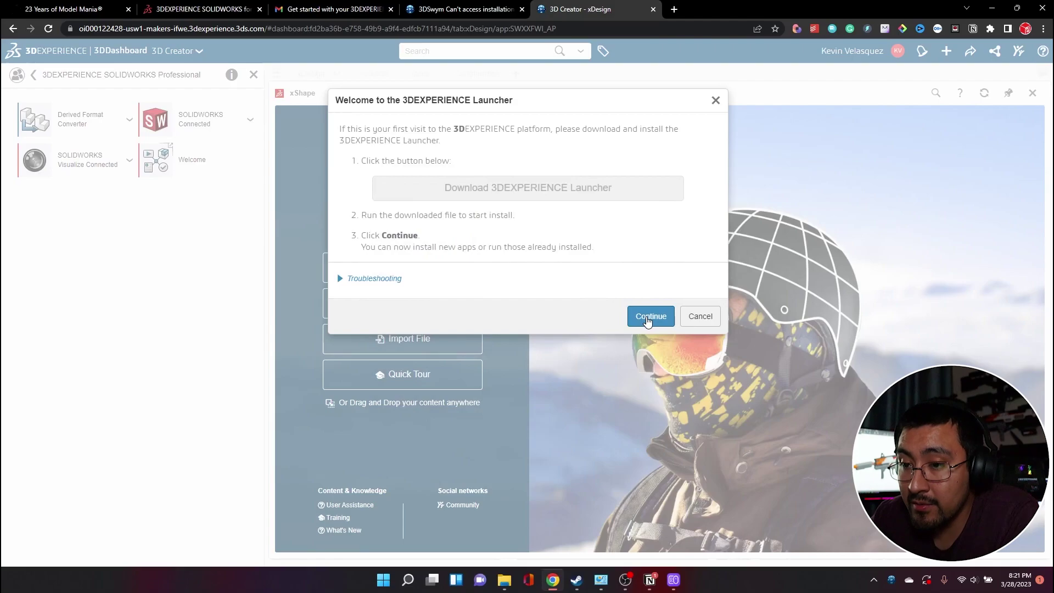
{"action": "left_click", "coordinate": [647, 318]}
Let the launcher install all roles containing SOLIDWORKS Connected and pass the installer welcome page
{"action": "left_click", "coordinate": [573, 345]}
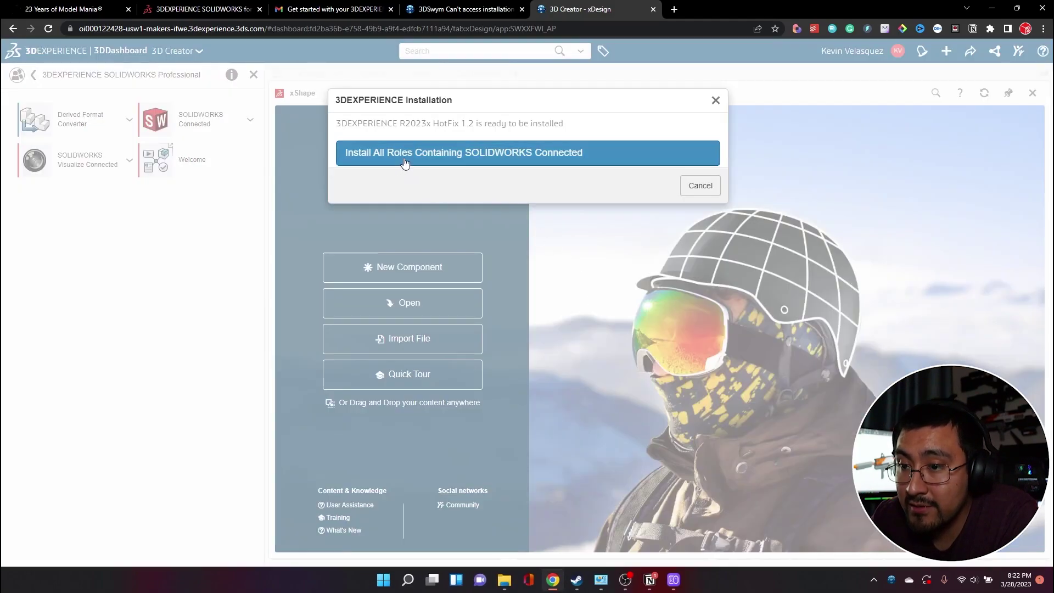
{"action": "left_click", "coordinate": [404, 159]}
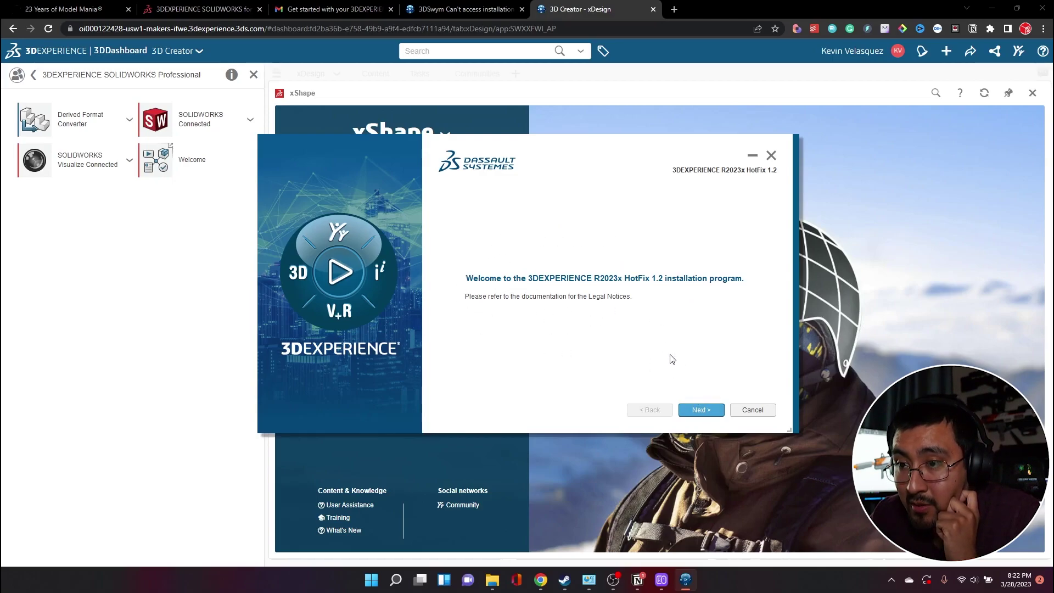
{"action": "left_click", "coordinate": [700, 409]}
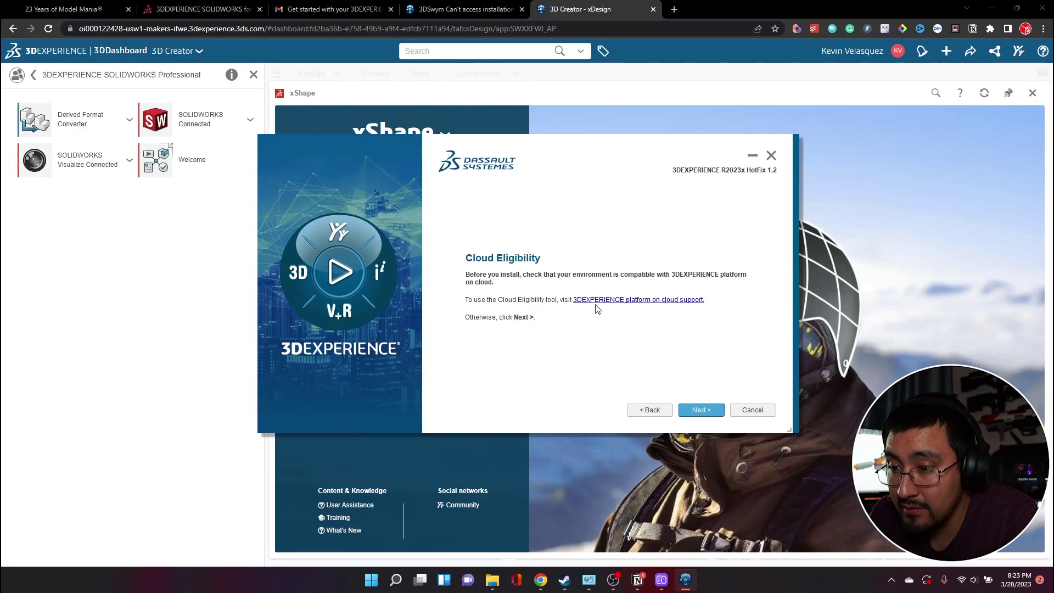
Download the Cloud Eligibility test past the certificate warning and log in with saved credentials
{"action": "left_click", "coordinate": [634, 301]}
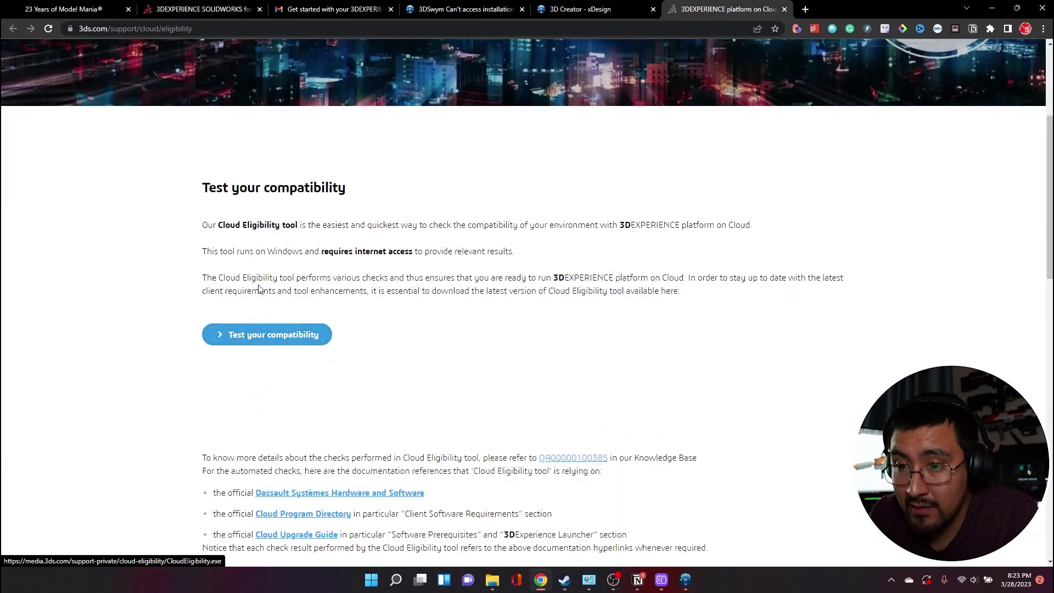
{"action": "left_click", "coordinate": [249, 335]}
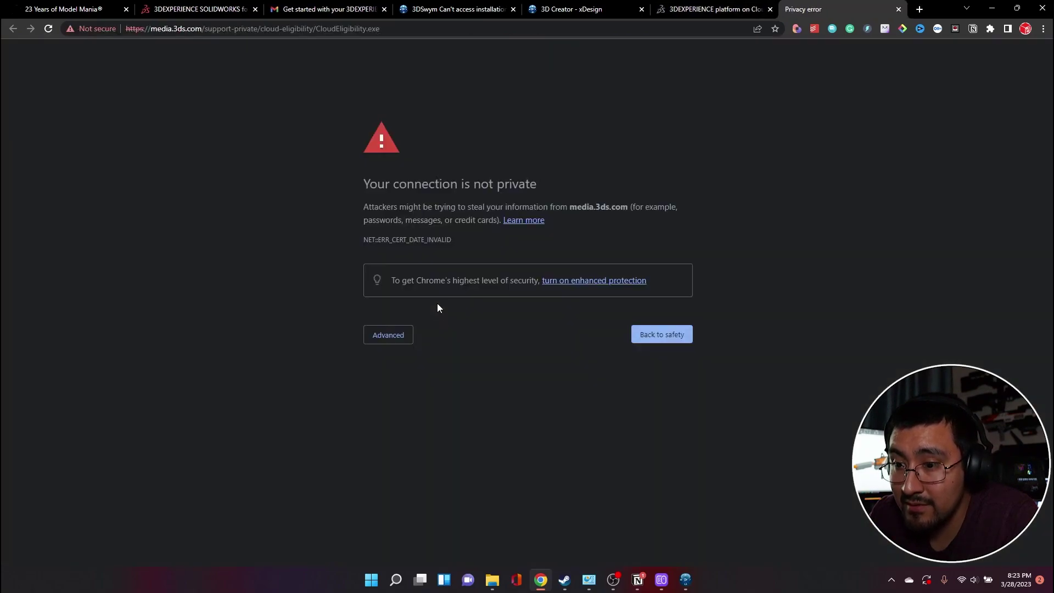
{"action": "left_click", "coordinate": [384, 335]}
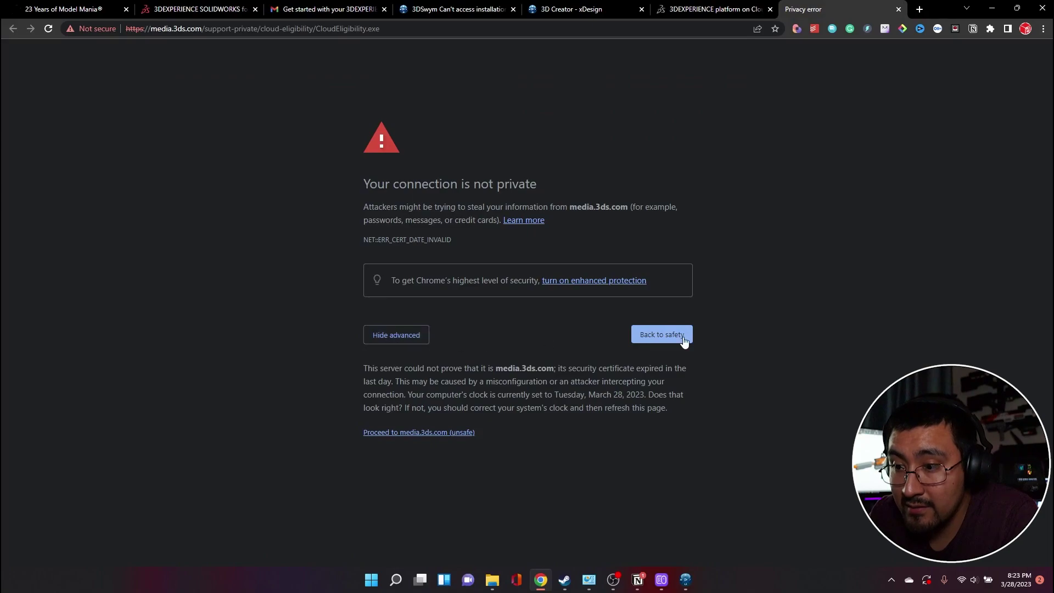
{"action": "left_click", "coordinate": [411, 434]}
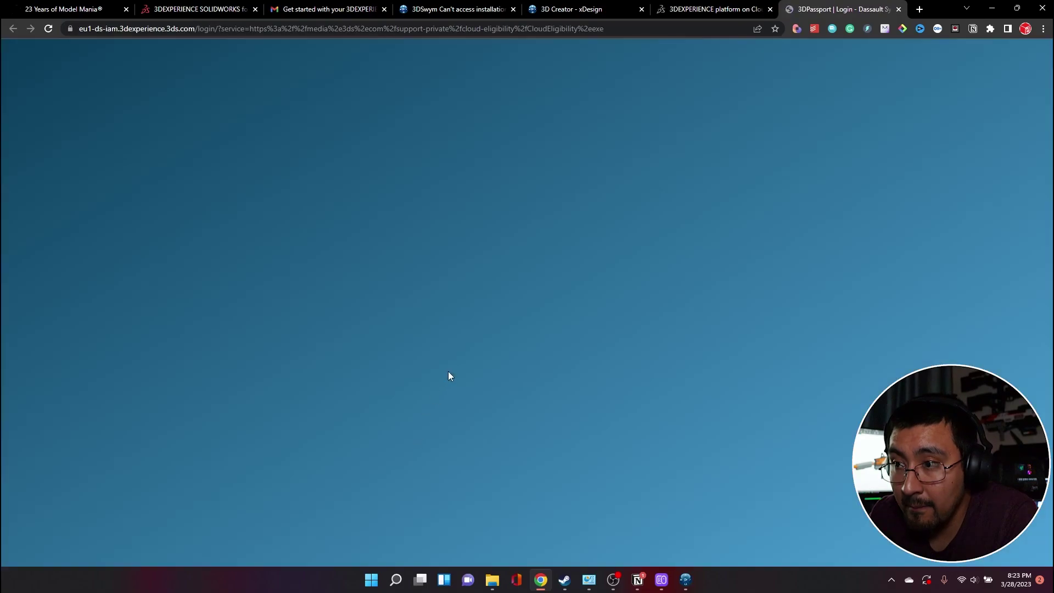
{"action": "left_click", "coordinate": [618, 216]}
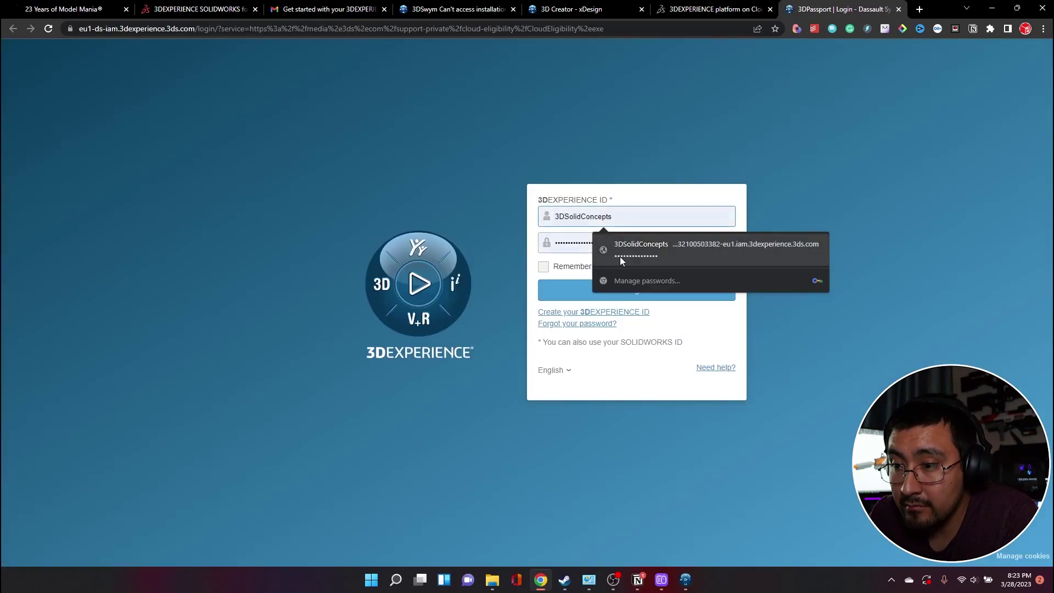
{"action": "left_click", "coordinate": [631, 249]}
{"action": "left_click", "coordinate": [631, 290]}
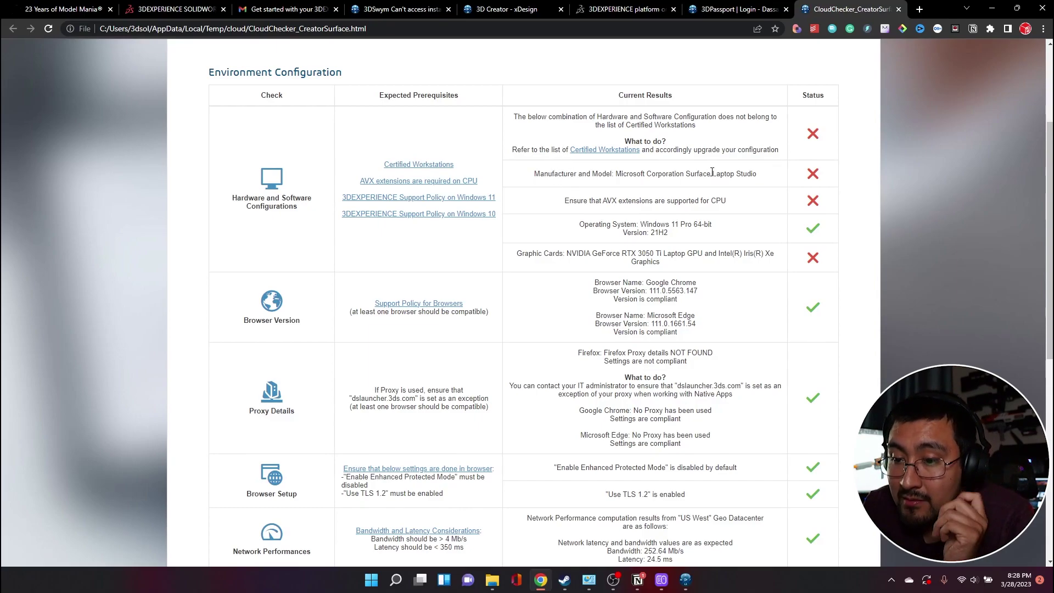
Review the eligibility report's failed hardware and passed network checks, then return to the login tab
{"action": "scroll", "coordinate": [715, 164], "scroll_direction": "down", "scroll_amount": 8}
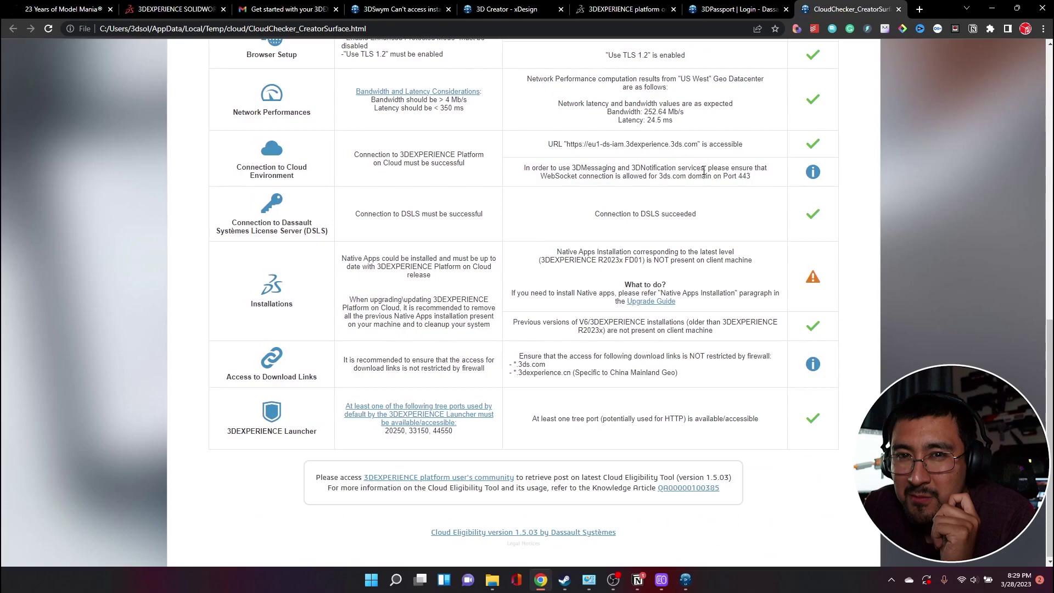
{"action": "scroll", "coordinate": [703, 170], "scroll_direction": "up", "scroll_amount": 7}
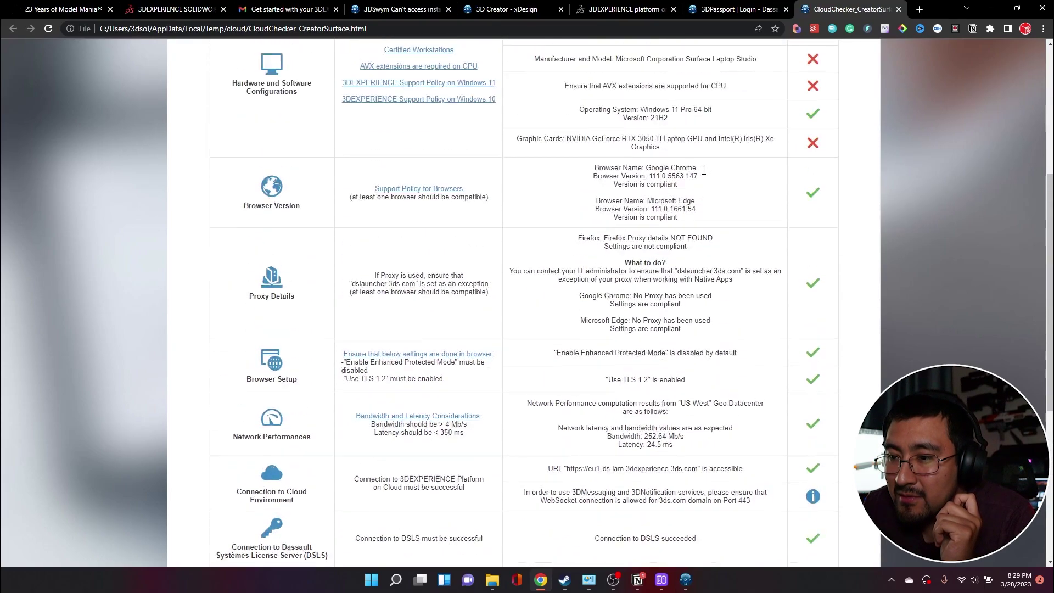
{"action": "scroll", "coordinate": [704, 170], "scroll_direction": "down", "scroll_amount": 7}
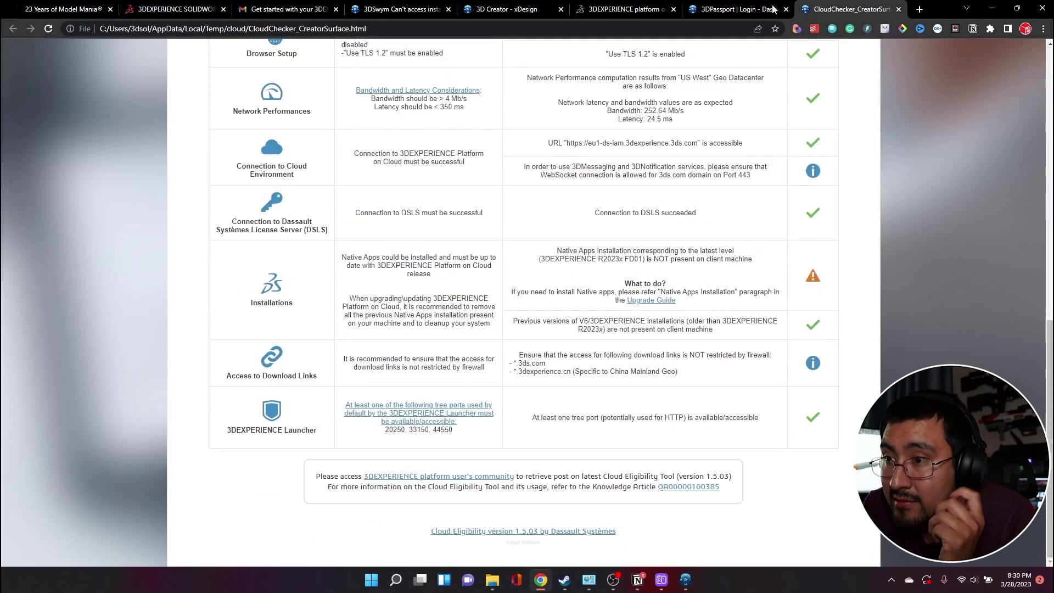
{"action": "left_click", "coordinate": [737, 12]}
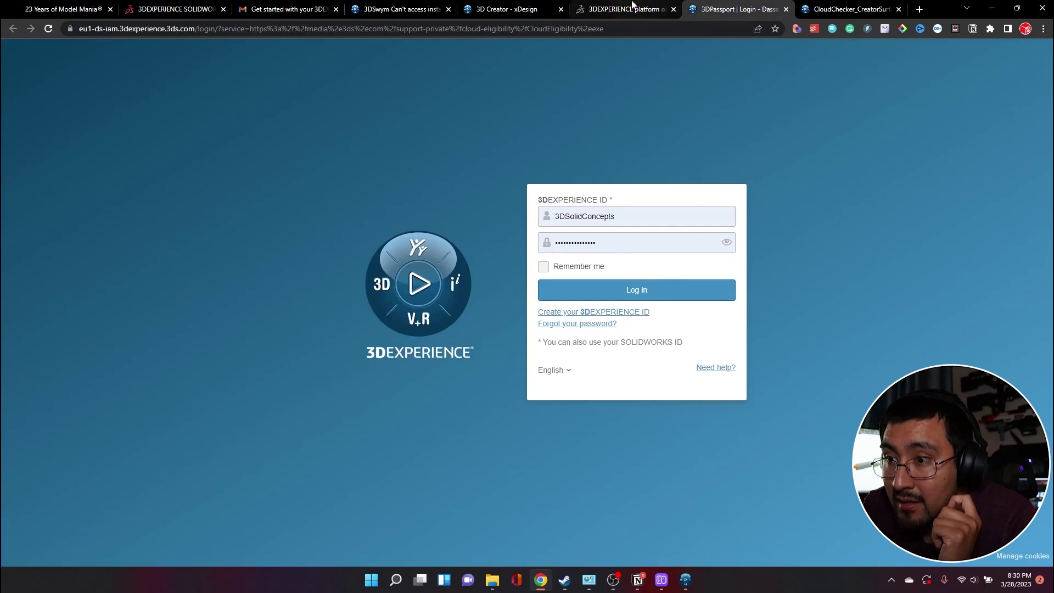
Back on the 3D Creator tab, skip the eligibility check, keep the default directory, install, and close the installer
{"action": "left_click", "coordinate": [631, 9]}
{"action": "left_click", "coordinate": [505, 9]}
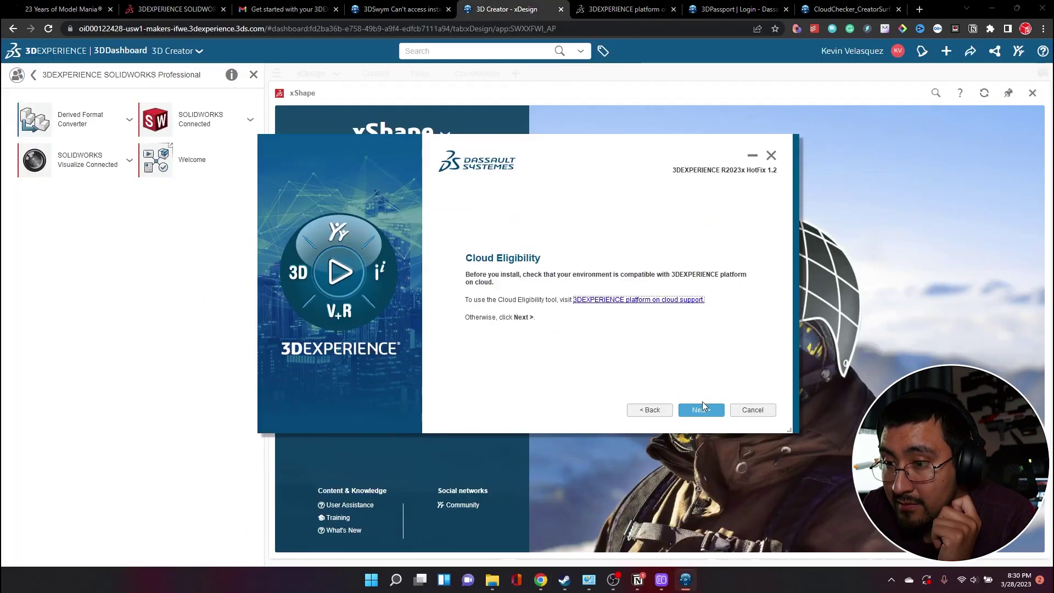
{"action": "left_click", "coordinate": [701, 406]}
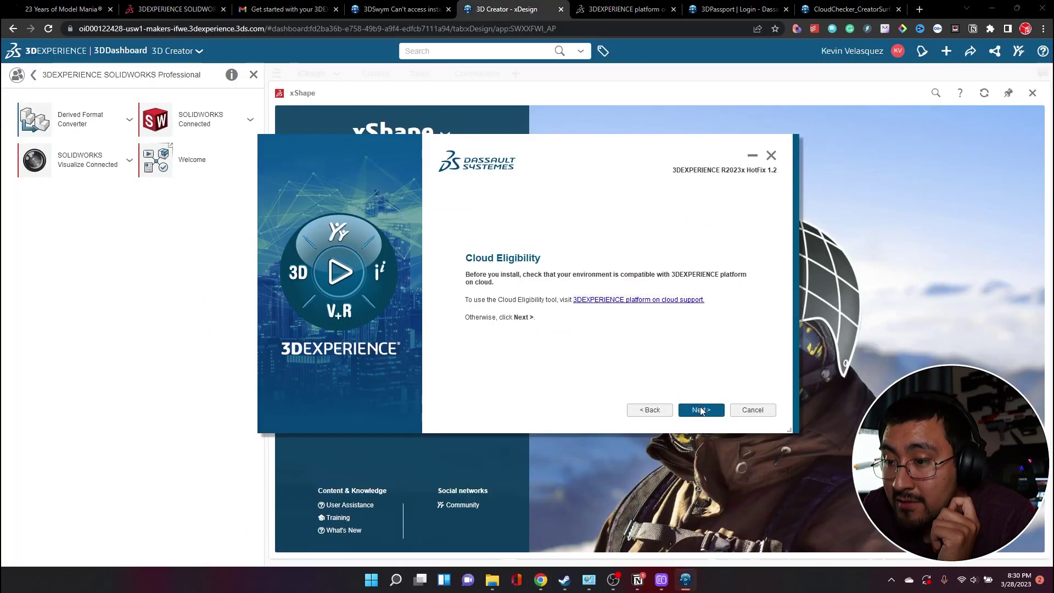
{"action": "left_click", "coordinate": [703, 412]}
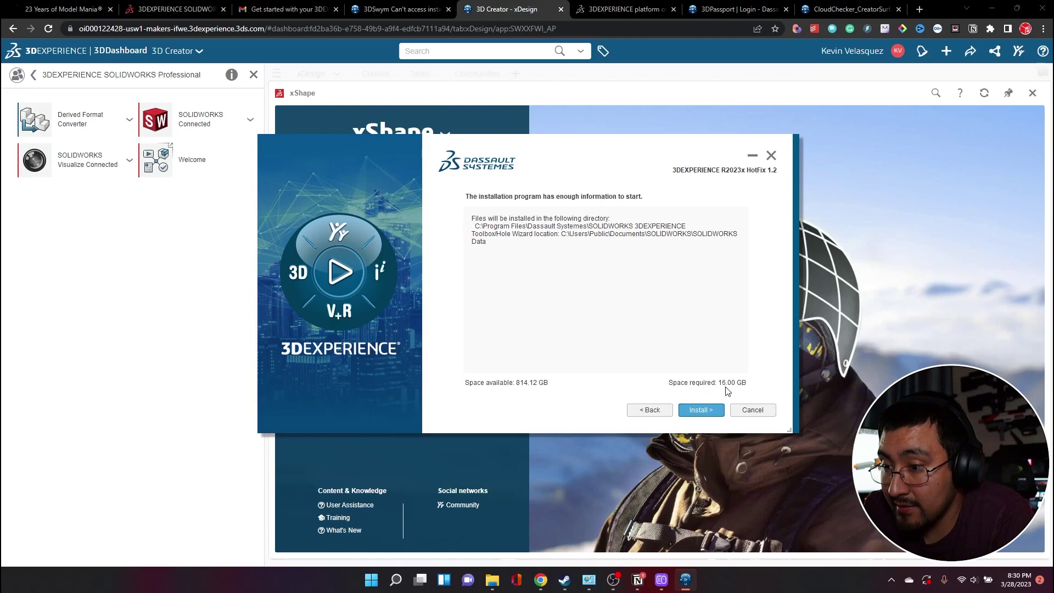
{"action": "left_click", "coordinate": [708, 409]}
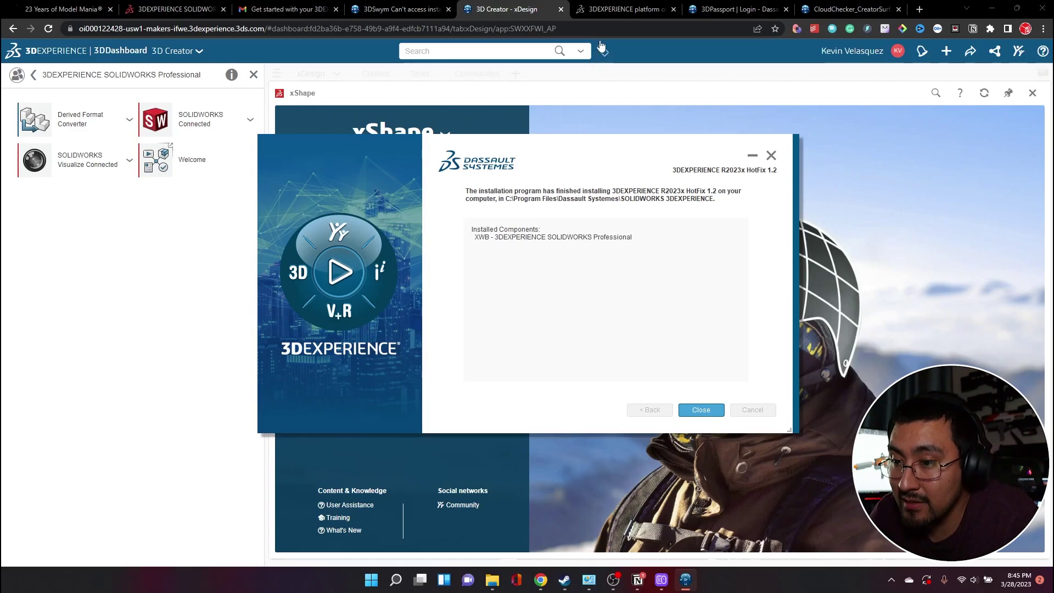
{"action": "left_click", "coordinate": [700, 411]}
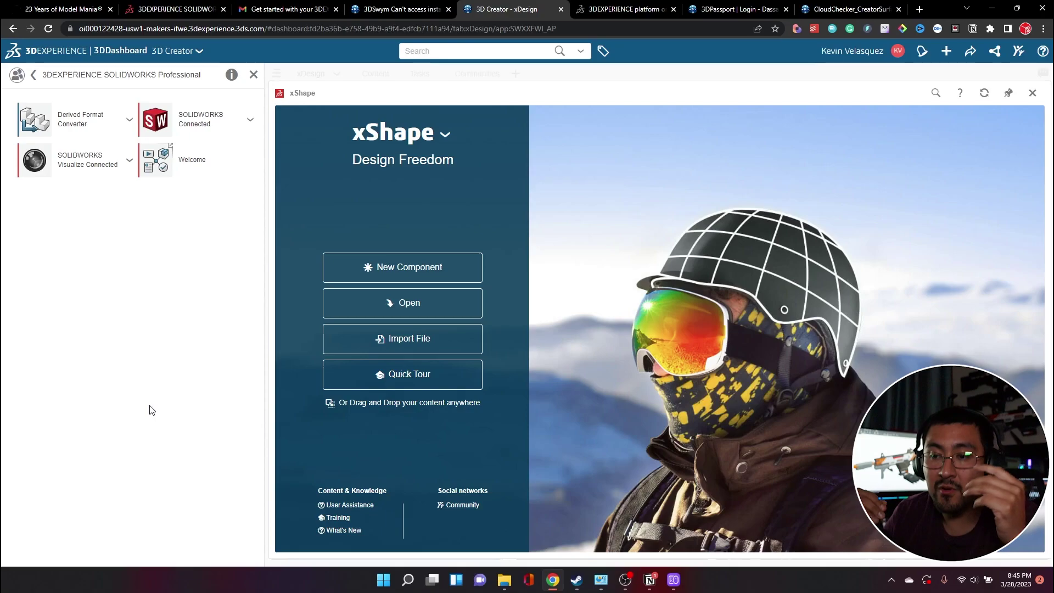
Search the Windows Start menu for 'solid' to check the SOLIDWORKS install, then dismiss the results
{"action": "left_click", "coordinate": [383, 580]}
{"action": "type", "text": "solid"}
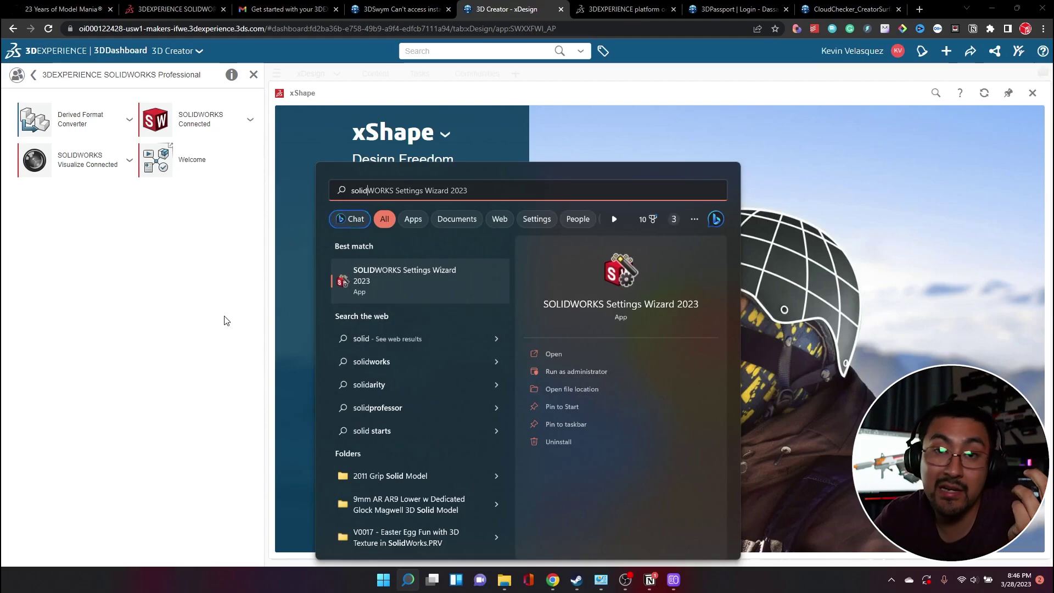
{"action": "left_click", "coordinate": [202, 291]}
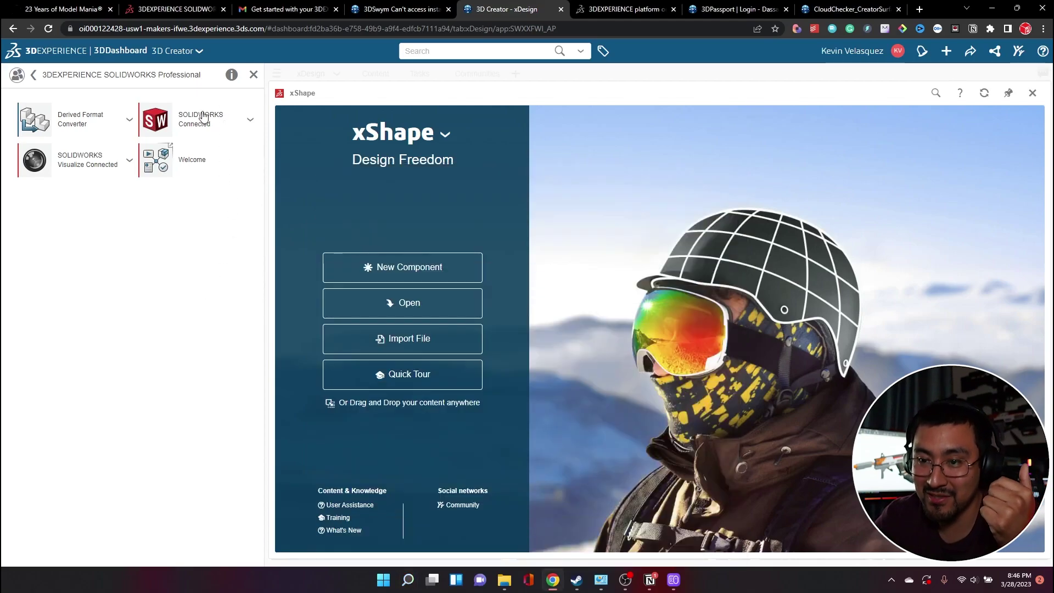
Launch SOLIDWORKS Connected, accept all cookies, close the Welcome window and allow firewall access
{"action": "left_click", "coordinate": [202, 117]}
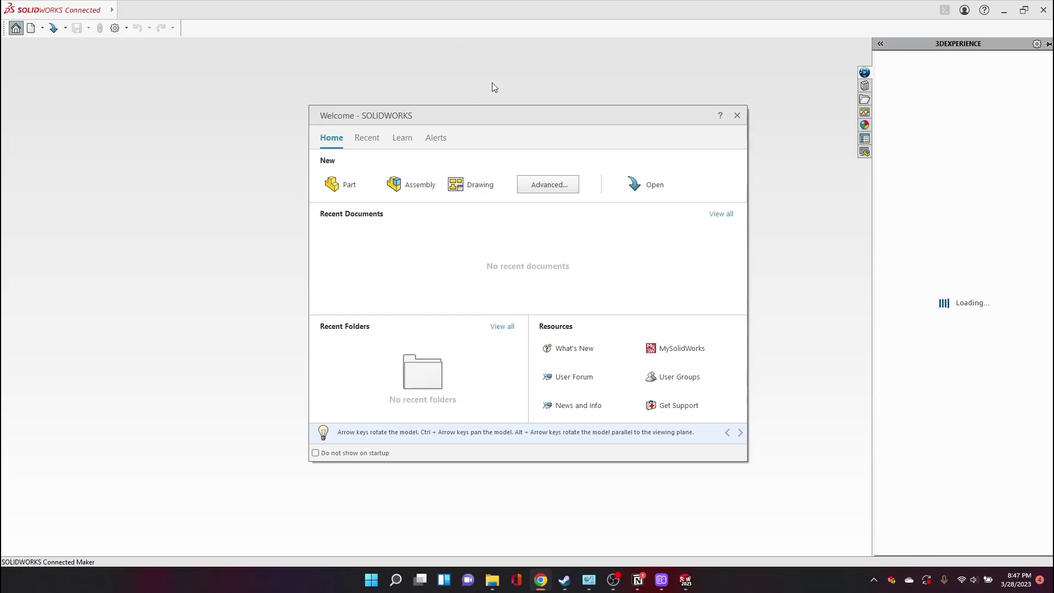
{"action": "left_click_drag", "start_coordinate": [489, 116], "coordinate": [416, 114]}
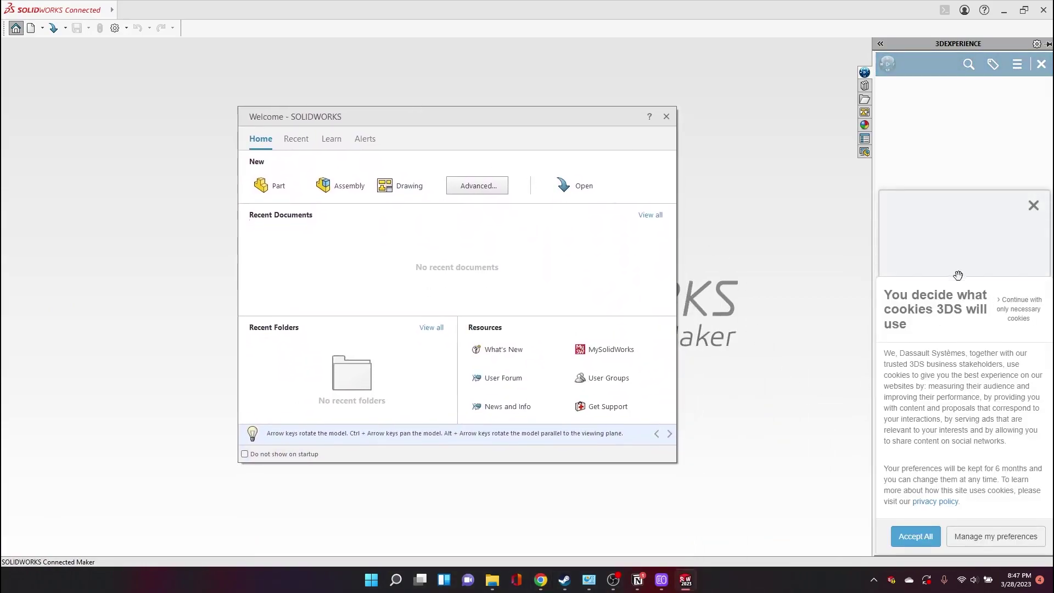
{"action": "left_click", "coordinate": [909, 539]}
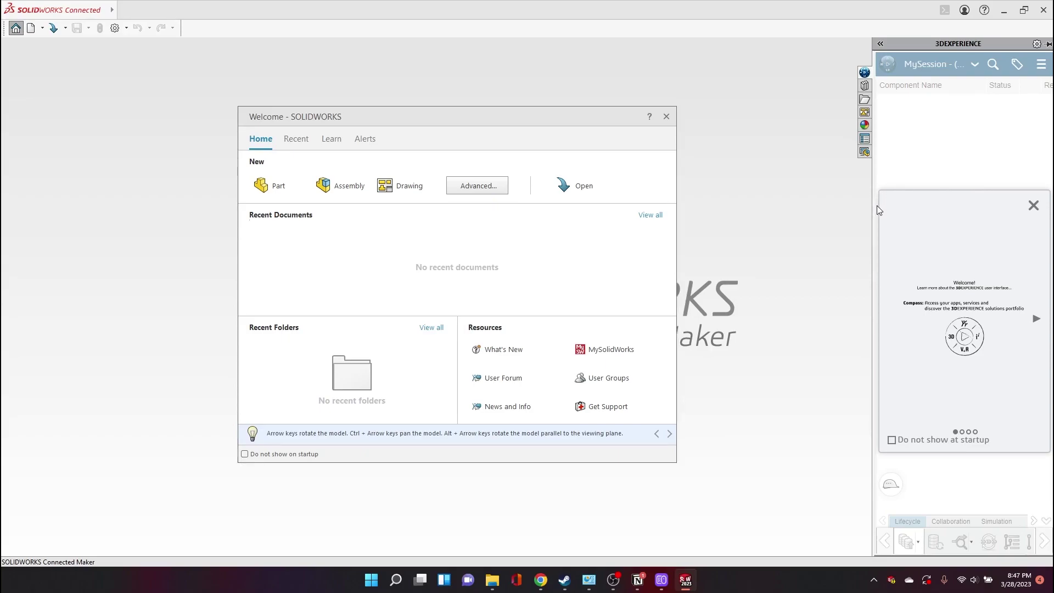
{"action": "key", "text": "Escape"}
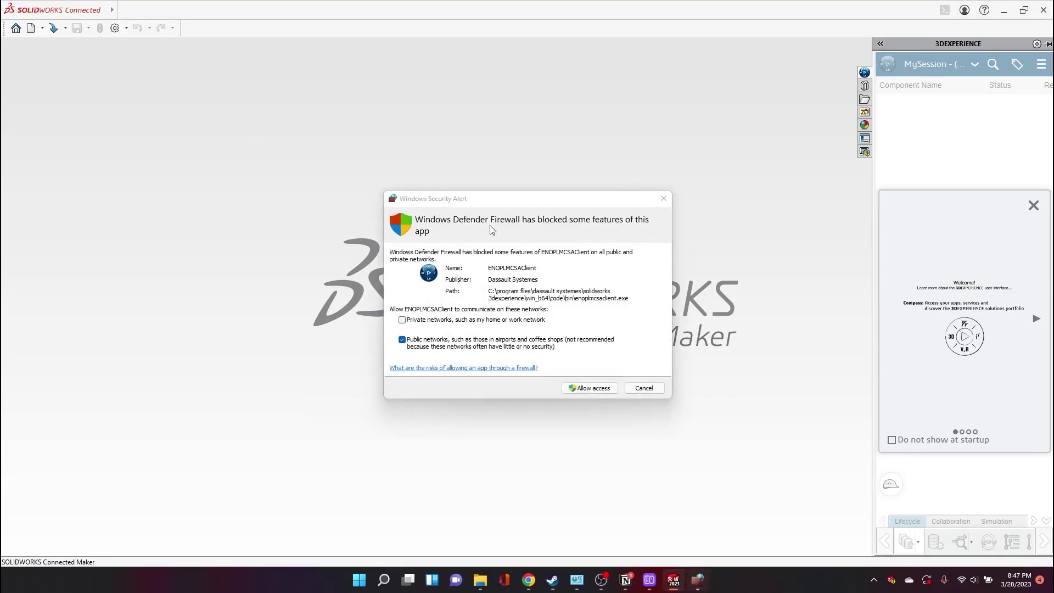
{"action": "left_click", "coordinate": [583, 388]}
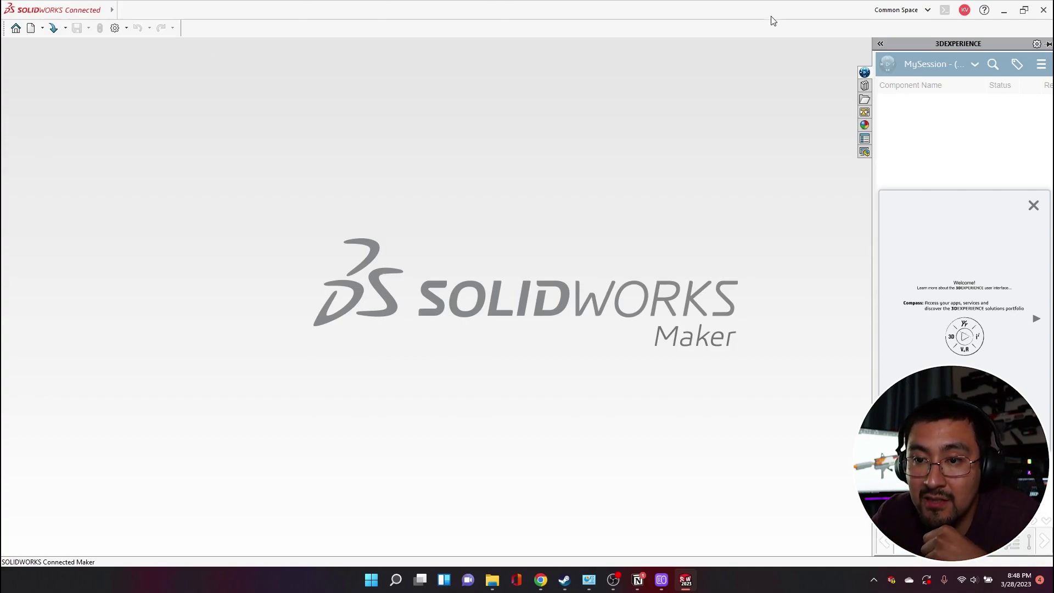
Pin the SOLIDWORKS menu bar so it always stays visible
{"action": "left_click", "coordinate": [121, 9]}
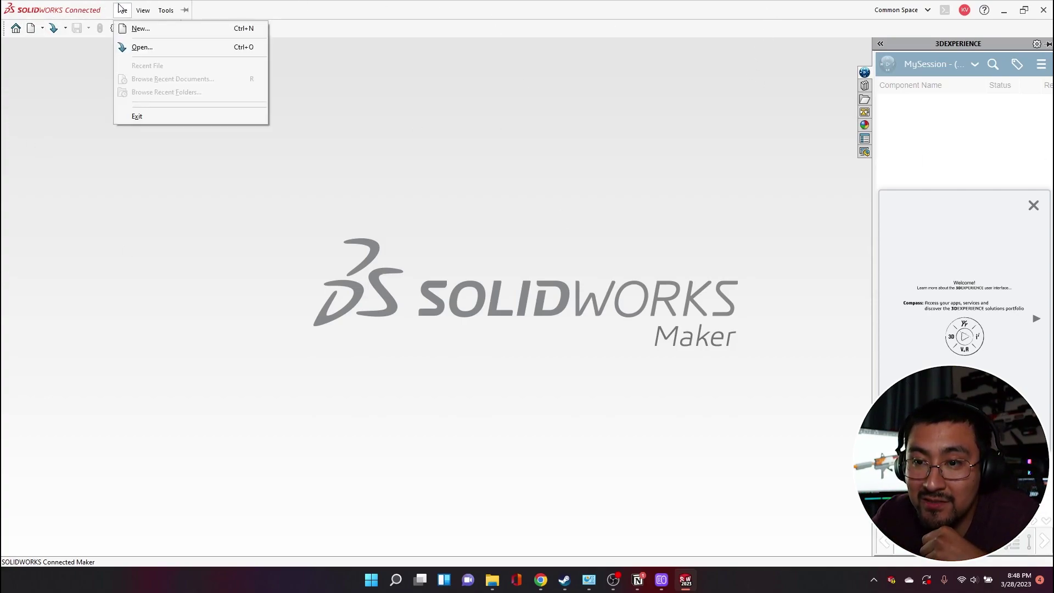
{"action": "left_click", "coordinate": [120, 8]}
{"action": "mouse_move", "coordinate": [106, 12]}
{"action": "left_click", "coordinate": [166, 10]}
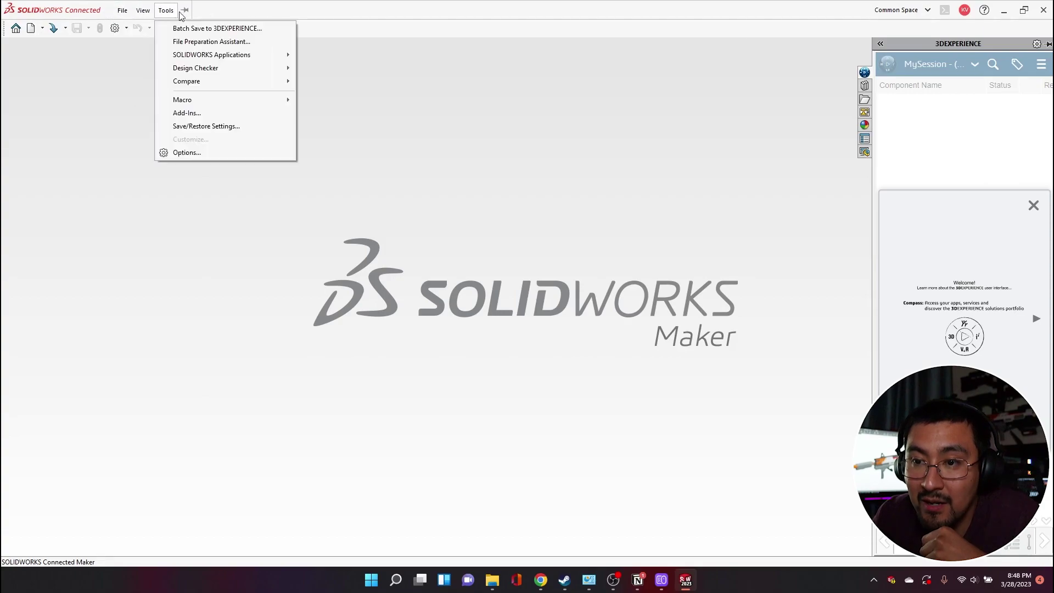
{"action": "left_click", "coordinate": [184, 10]}
Through File > New, set the default units to MMGS (millimetre, gram, second)
{"action": "left_click", "coordinate": [122, 10]}
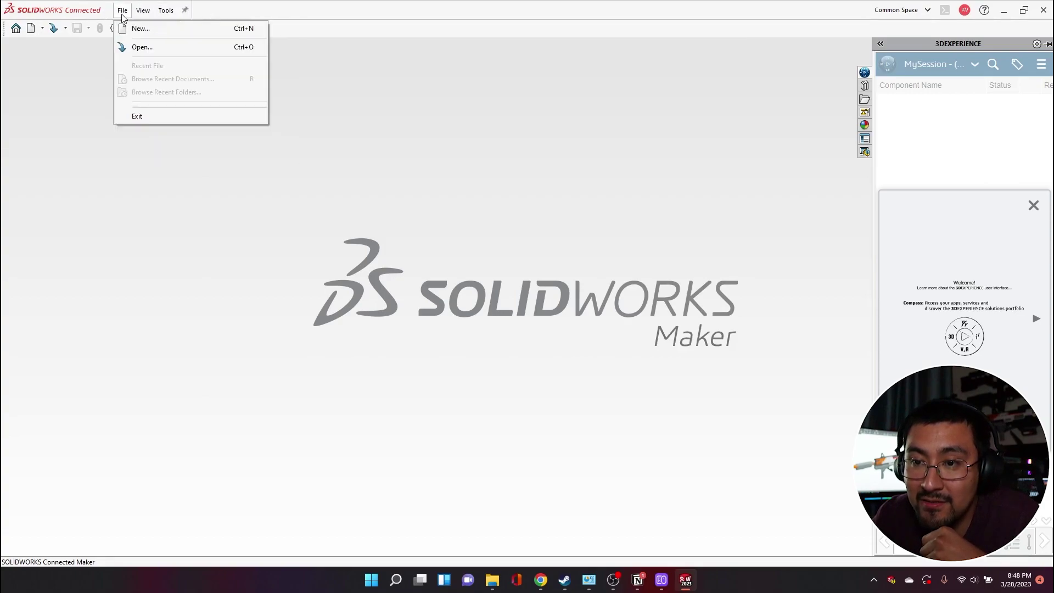
{"action": "left_click", "coordinate": [135, 29]}
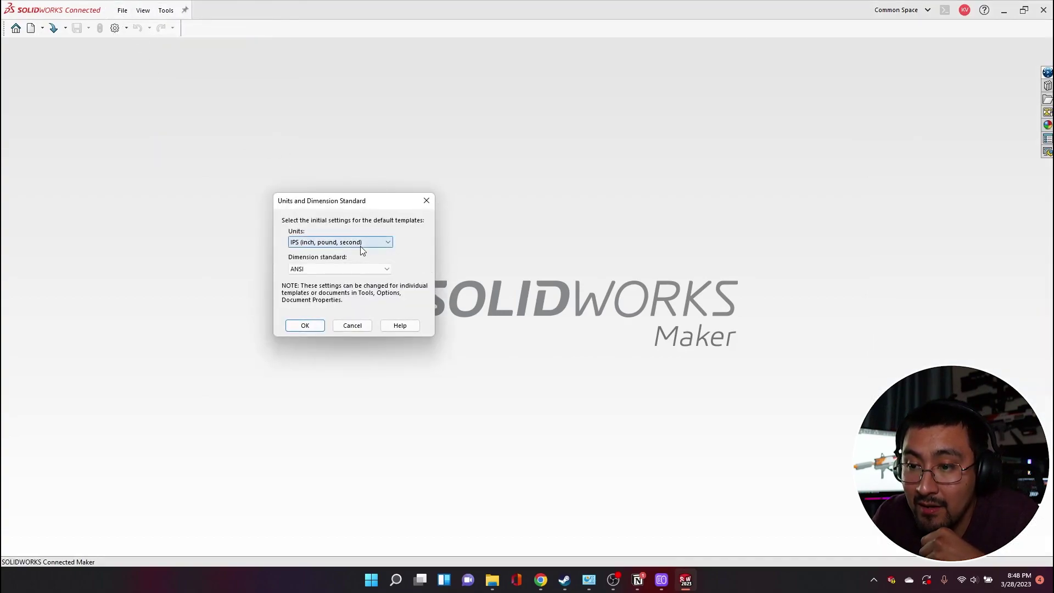
{"action": "left_click", "coordinate": [360, 245]}
{"action": "left_click", "coordinate": [354, 243]}
{"action": "left_click", "coordinate": [345, 243]}
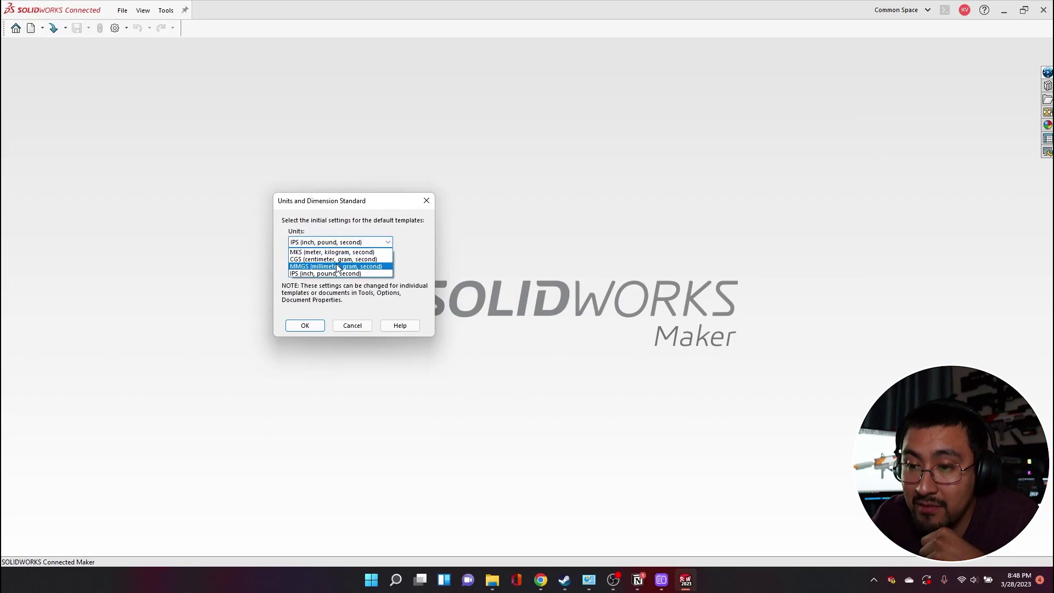
{"action": "left_click", "coordinate": [336, 266]}
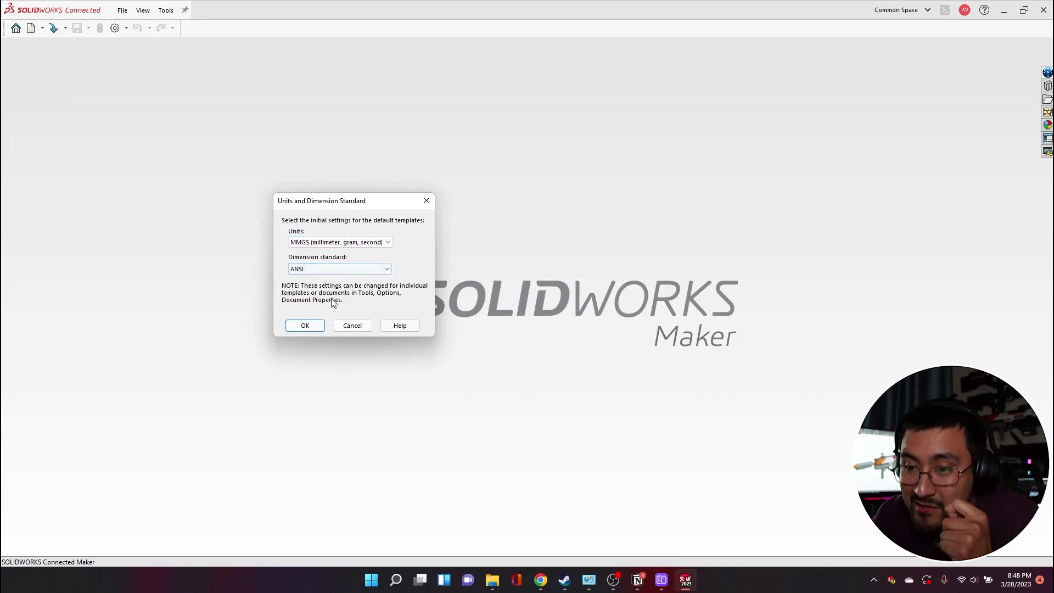
{"action": "left_click", "coordinate": [306, 326]}
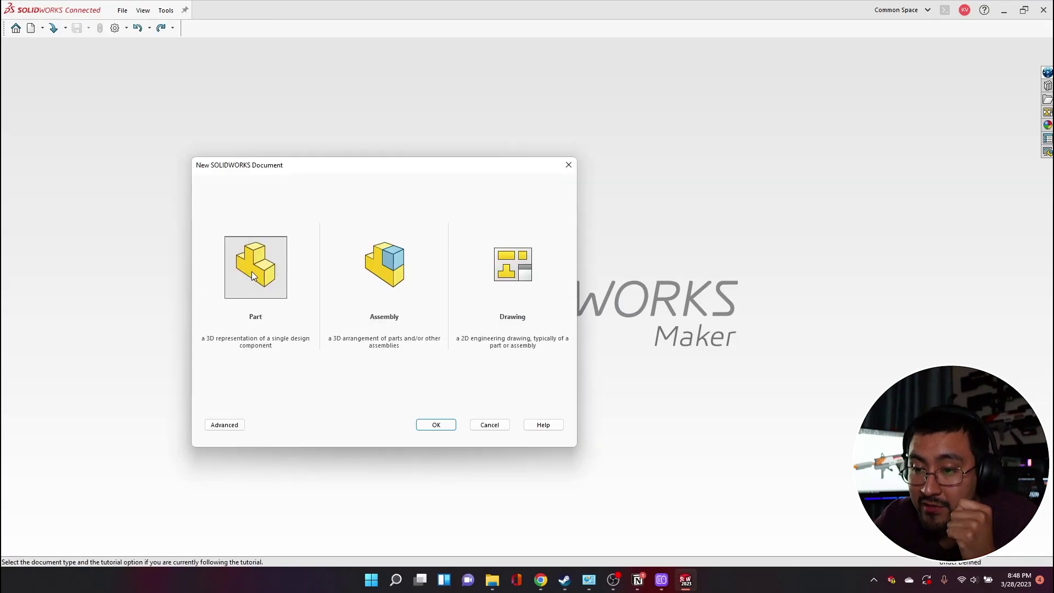
Create a new blank part from the Part template in the advanced template list
{"action": "left_click", "coordinate": [227, 426]}
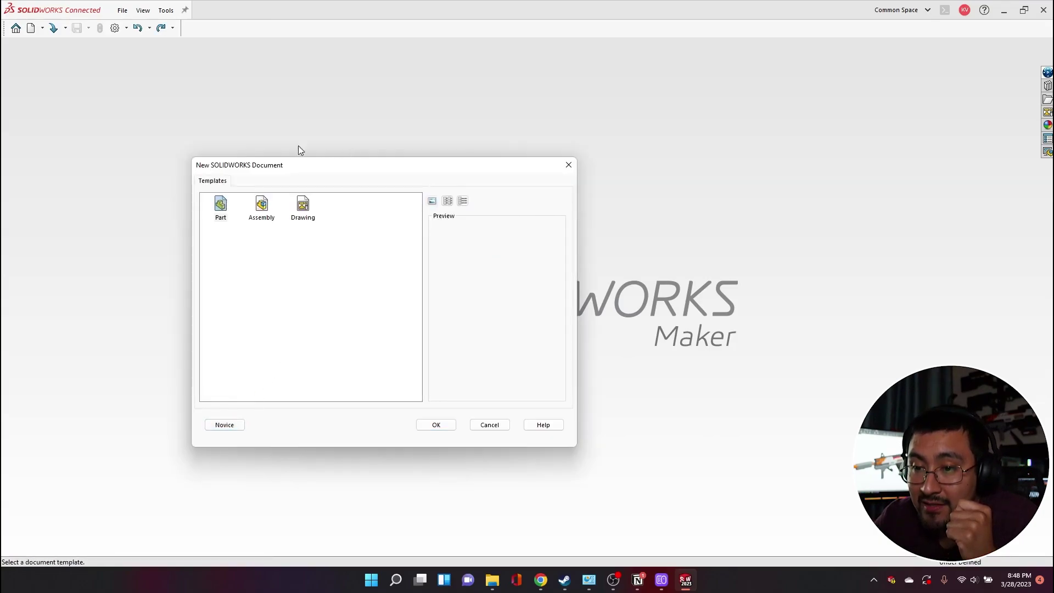
{"action": "left_click", "coordinate": [220, 214]}
{"action": "left_click", "coordinate": [436, 424]}
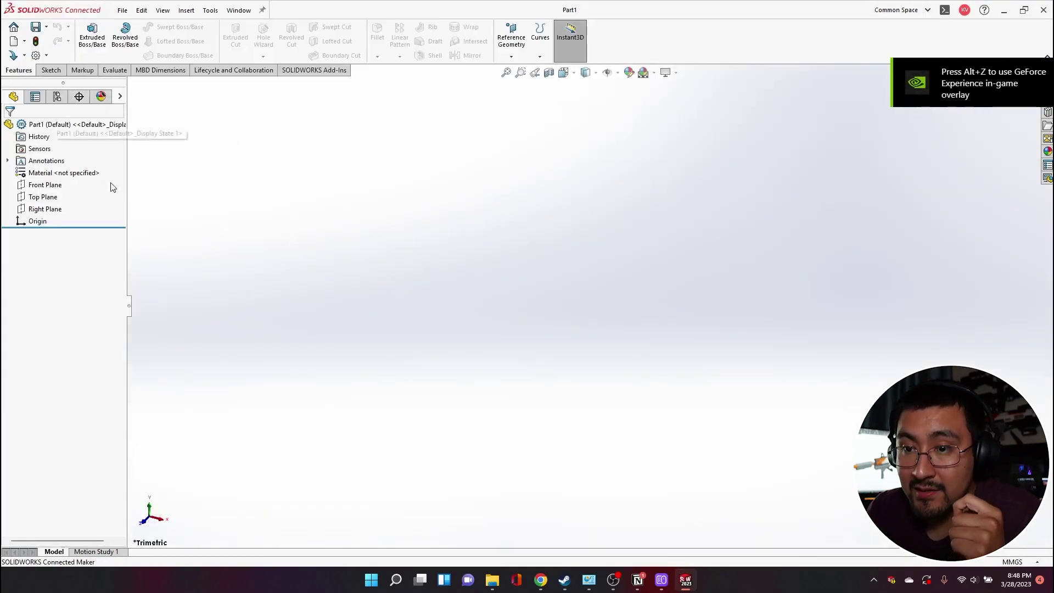
Start a sketch on the Top Plane and draw a centre rectangle from the origin
{"action": "left_click", "coordinate": [49, 199]}
{"action": "left_click", "coordinate": [62, 189]}
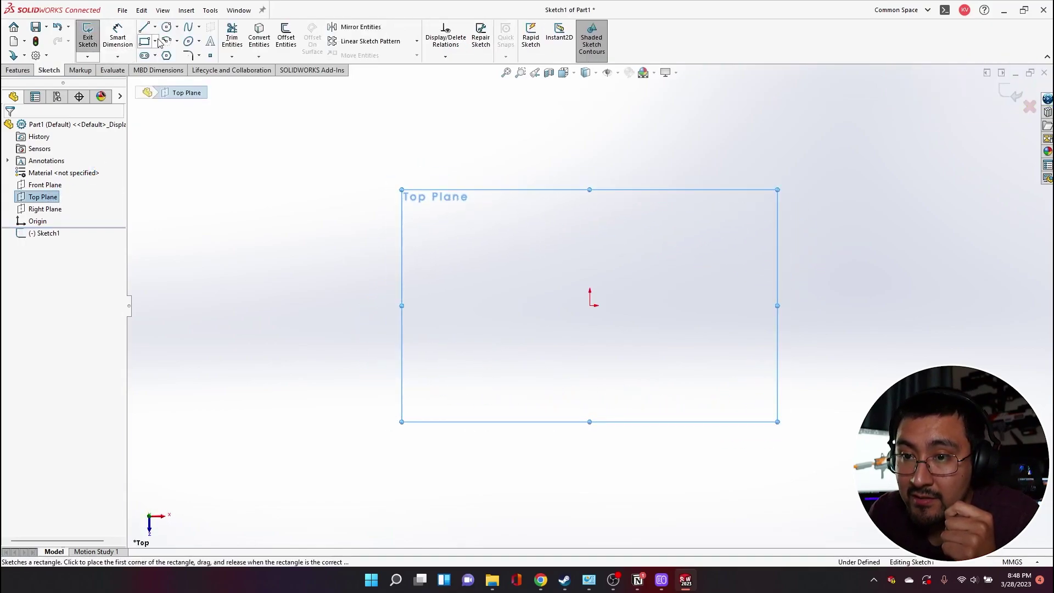
{"action": "left_click", "coordinate": [155, 41]}
{"action": "left_click", "coordinate": [181, 69]}
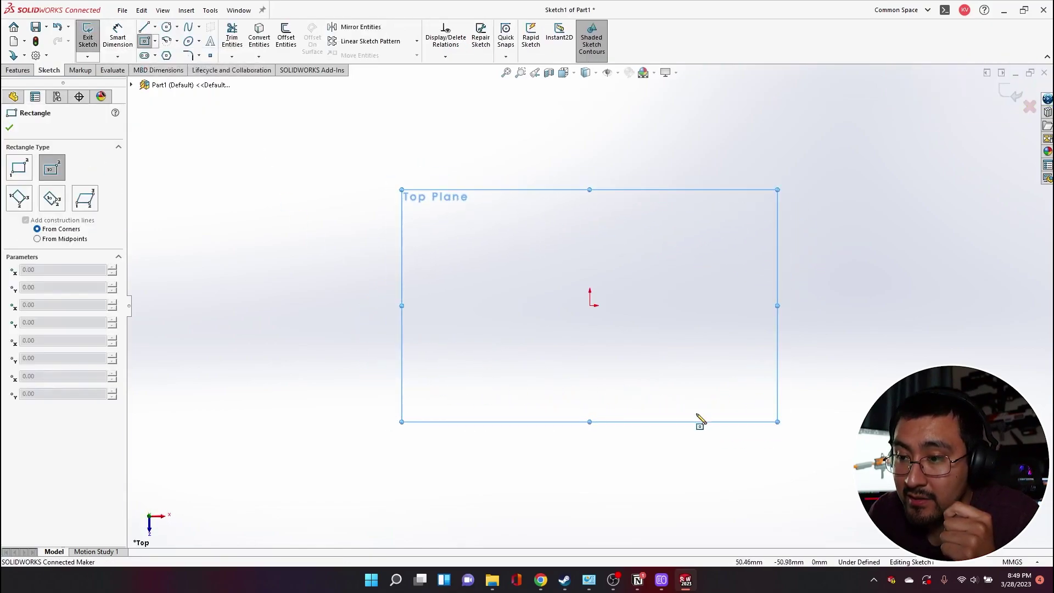
{"action": "left_click", "coordinate": [590, 305]}
{"action": "left_click", "coordinate": [747, 220]}
Smart Dimension the rectangle to 100 mm wide and 70 mm tall
{"action": "left_click", "coordinate": [117, 36]}
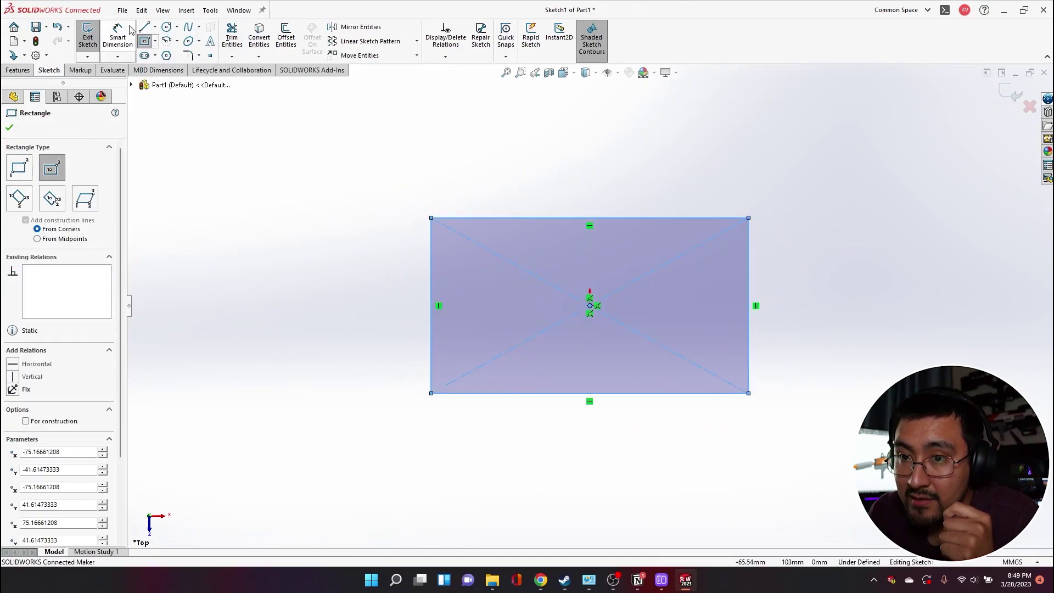
{"action": "left_click", "coordinate": [581, 218]}
{"action": "left_click", "coordinate": [587, 182]}
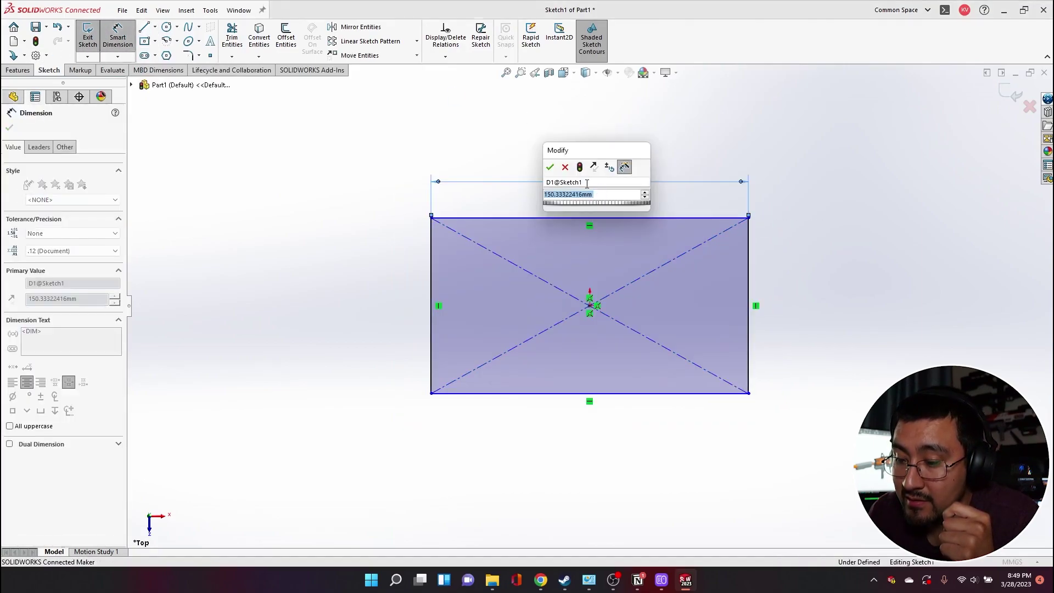
{"action": "type", "text": "100"}
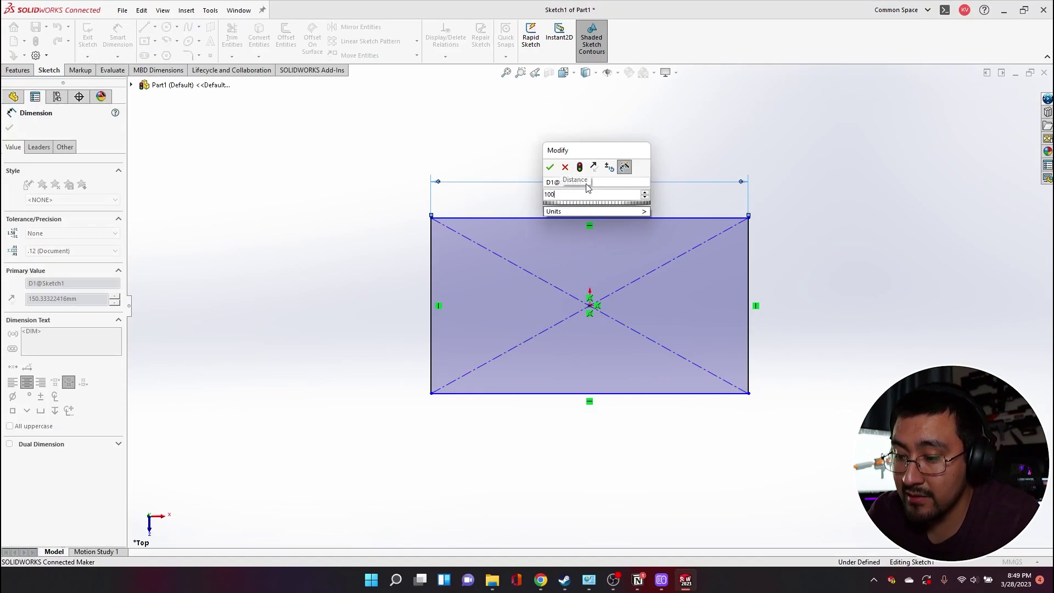
{"action": "key", "text": "Return"}
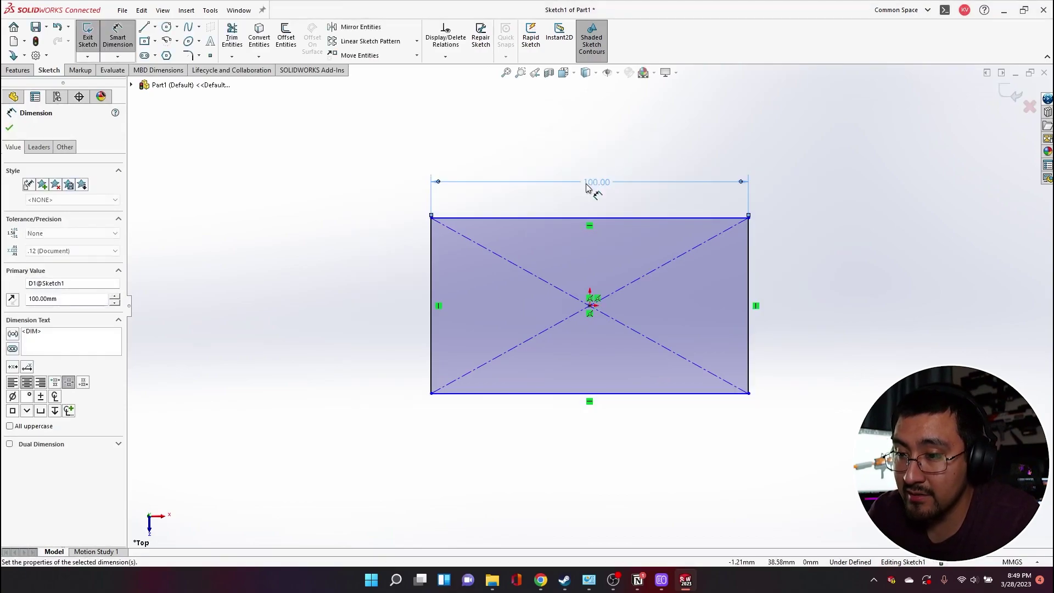
{"action": "left_click", "coordinate": [431, 275]}
{"action": "left_click", "coordinate": [385, 291]}
{"action": "type", "text": "70"}
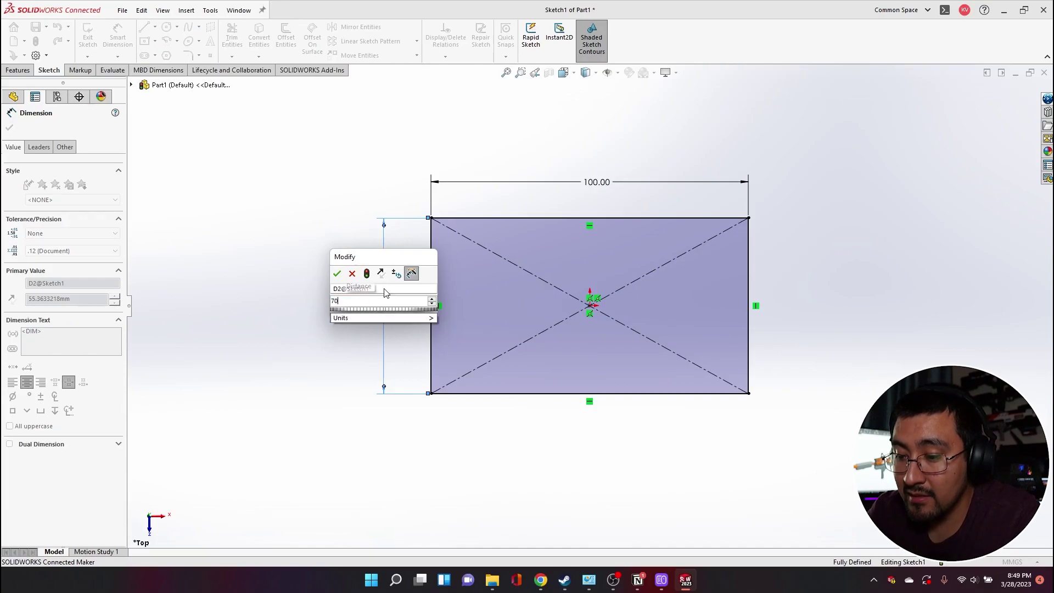
{"action": "key", "text": "Return"}
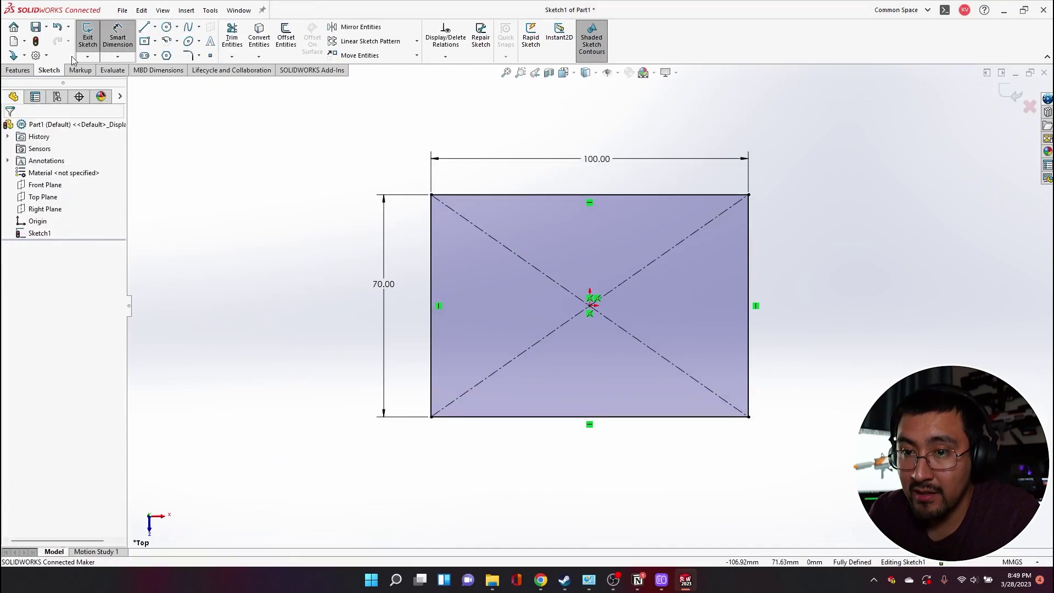
Extrude the rectangle with Extruded Boss/Base to a depth of 50 mm
{"action": "left_click", "coordinate": [18, 70]}
{"action": "left_click", "coordinate": [92, 39]}
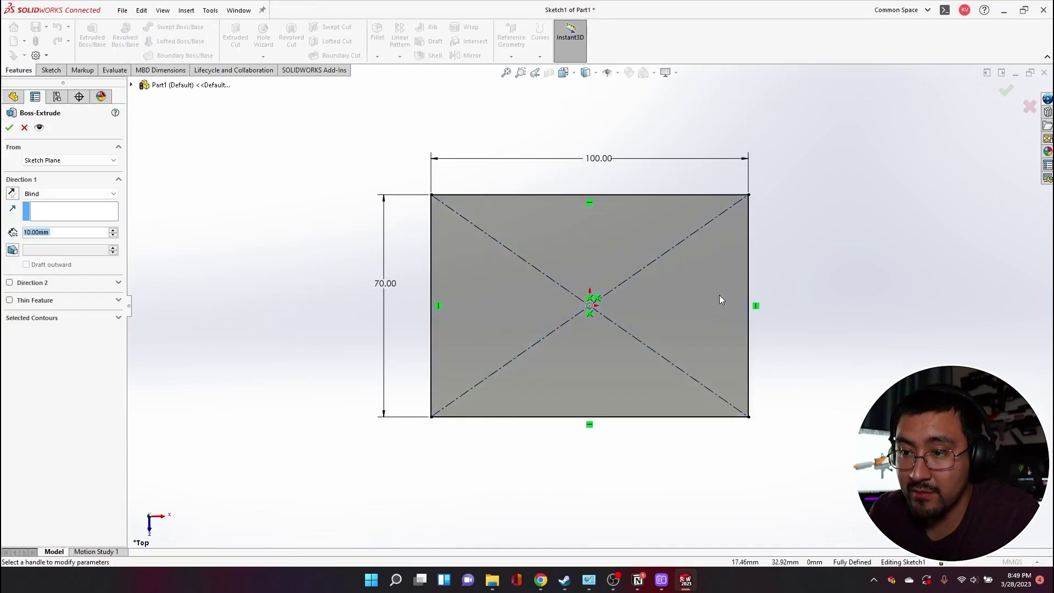
{"action": "left_click_drag", "start_coordinate": [607, 286], "coordinate": [620, 190]}
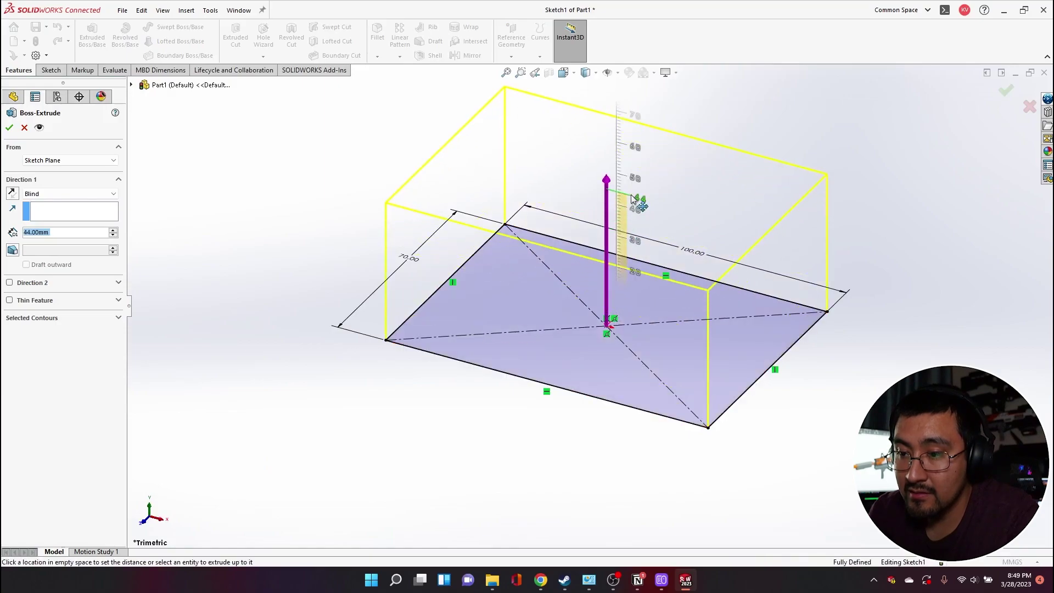
{"action": "type", "text": "50"}
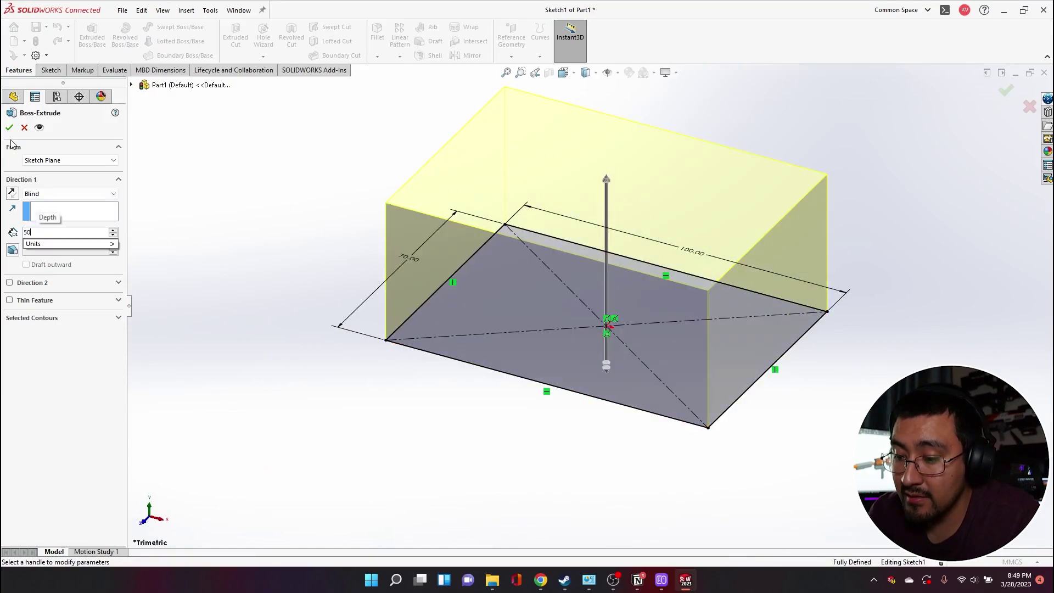
{"action": "key", "text": "Return"}
{"action": "key", "text": "Return"}
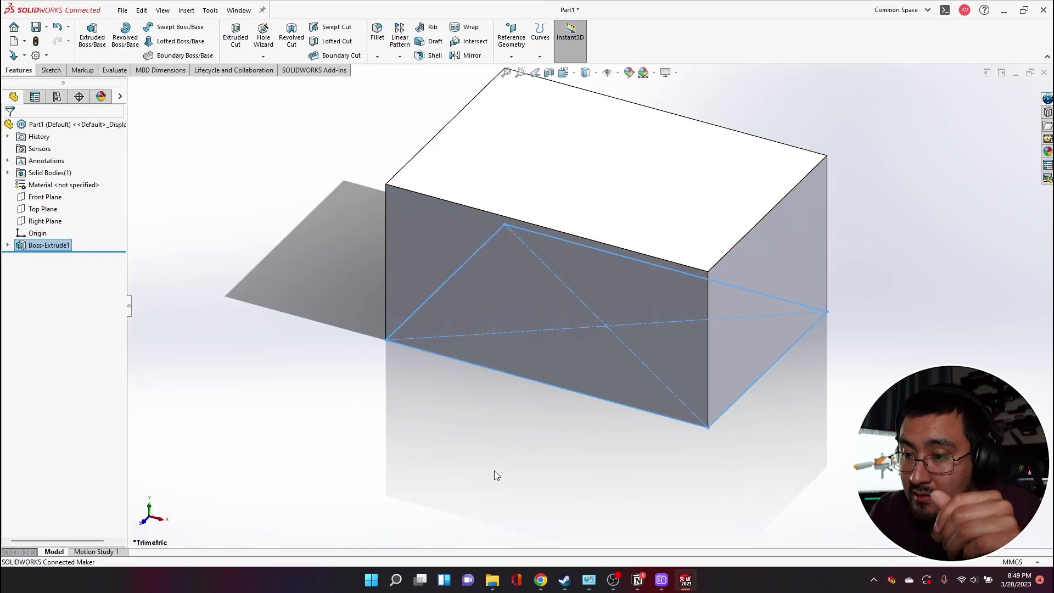
Fit the finished box in the view and orbit around it to inspect it
{"action": "key", "text": "f"}
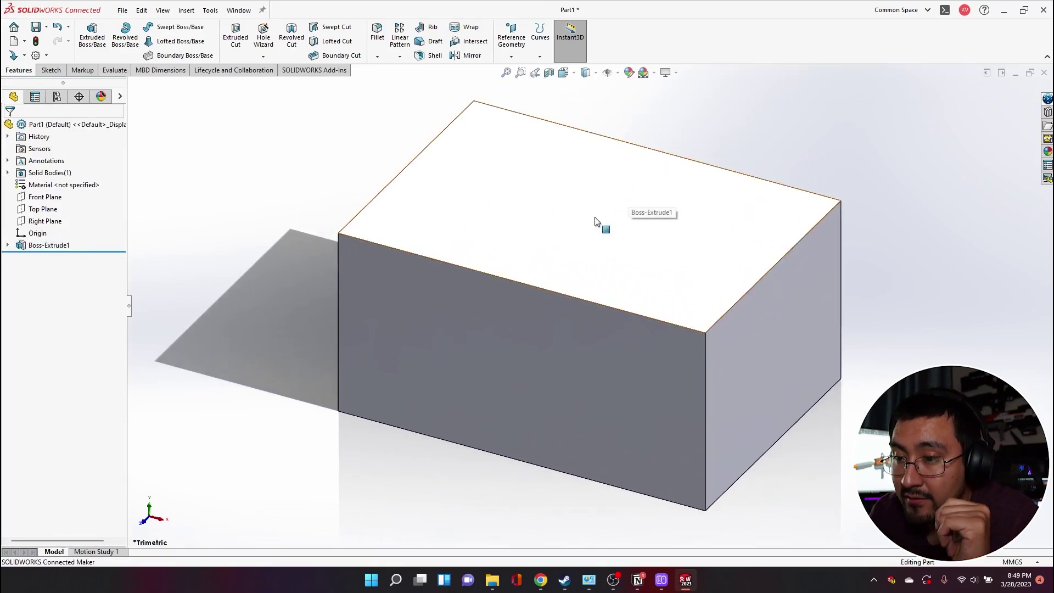
{"action": "middle_click_drag", "start_coordinate": [613, 259], "coordinate": [600, 235]}
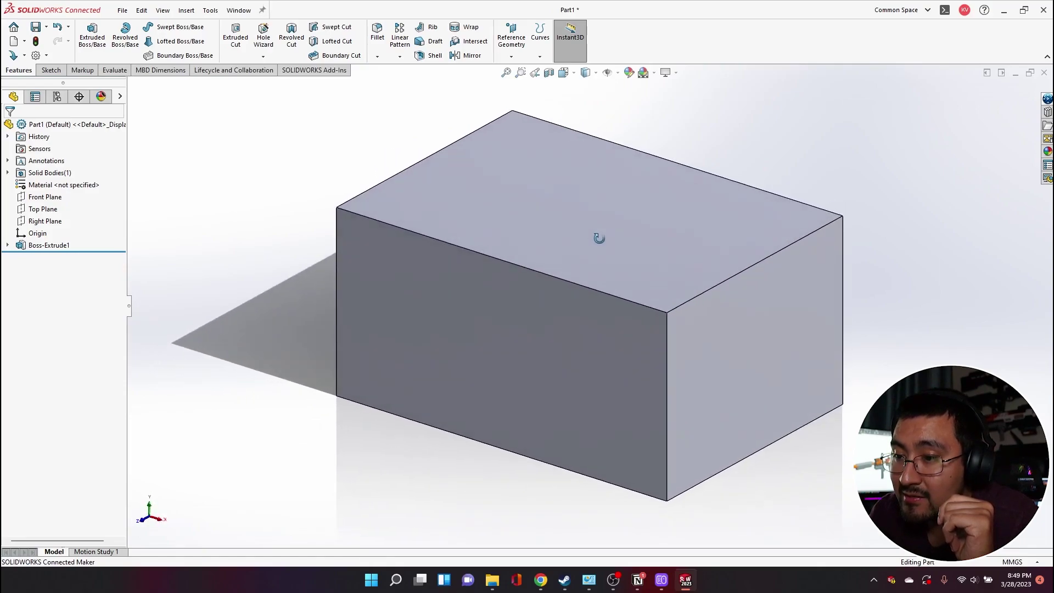
{"action": "scroll", "coordinate": [734, 159], "scroll_direction": "down", "scroll_amount": 3}
{"action": "scroll", "coordinate": [620, 324], "scroll_direction": "up", "scroll_amount": 2}
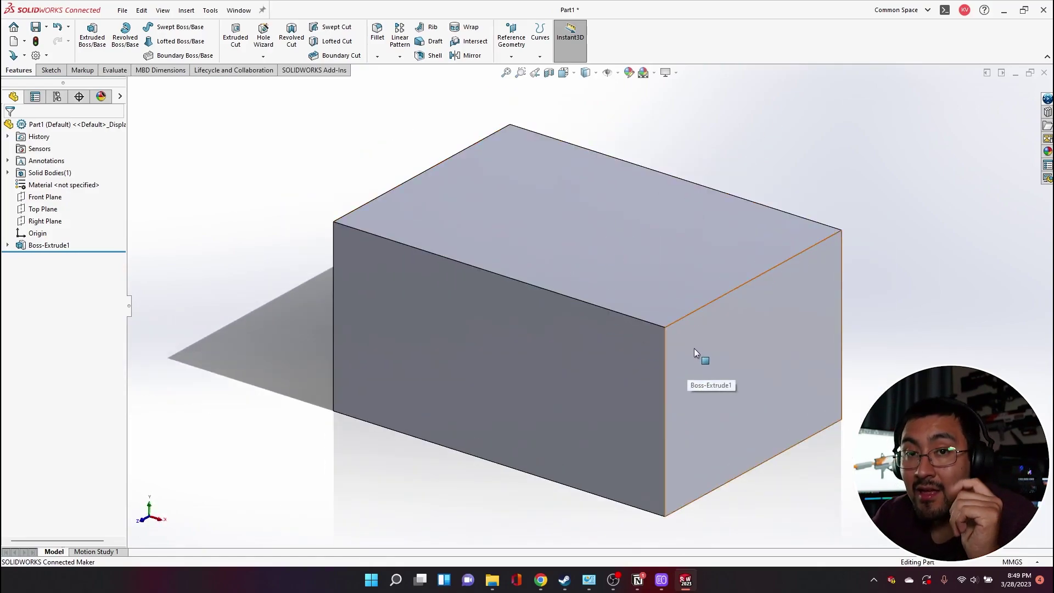